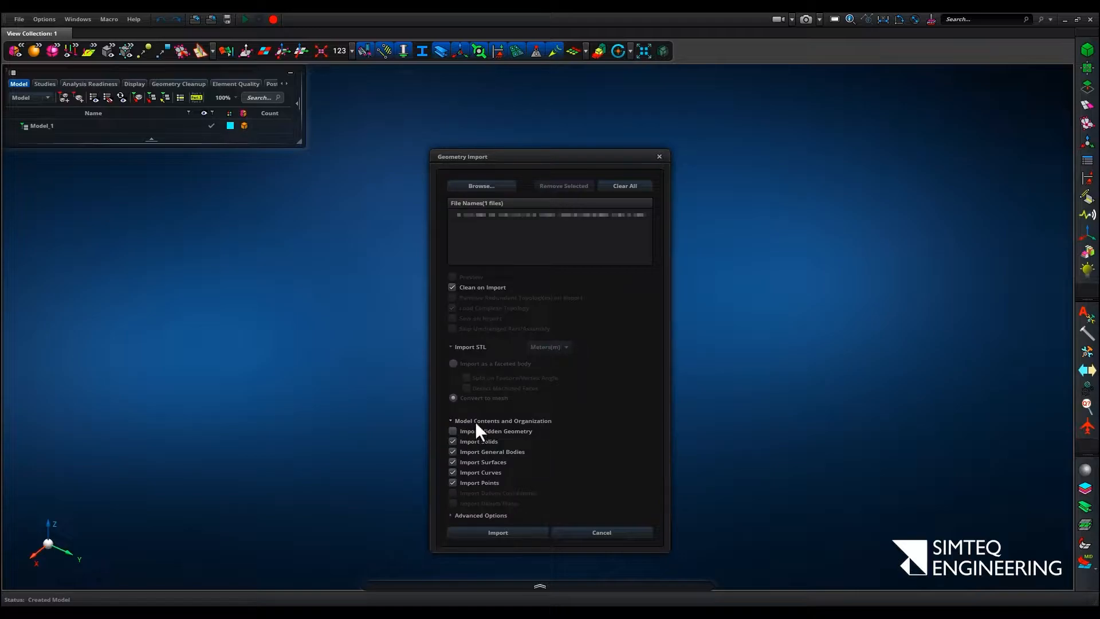
- Import the listed geometry file with Clean on Import enabled
{"action": "left_click", "coordinate": [477, 422]}
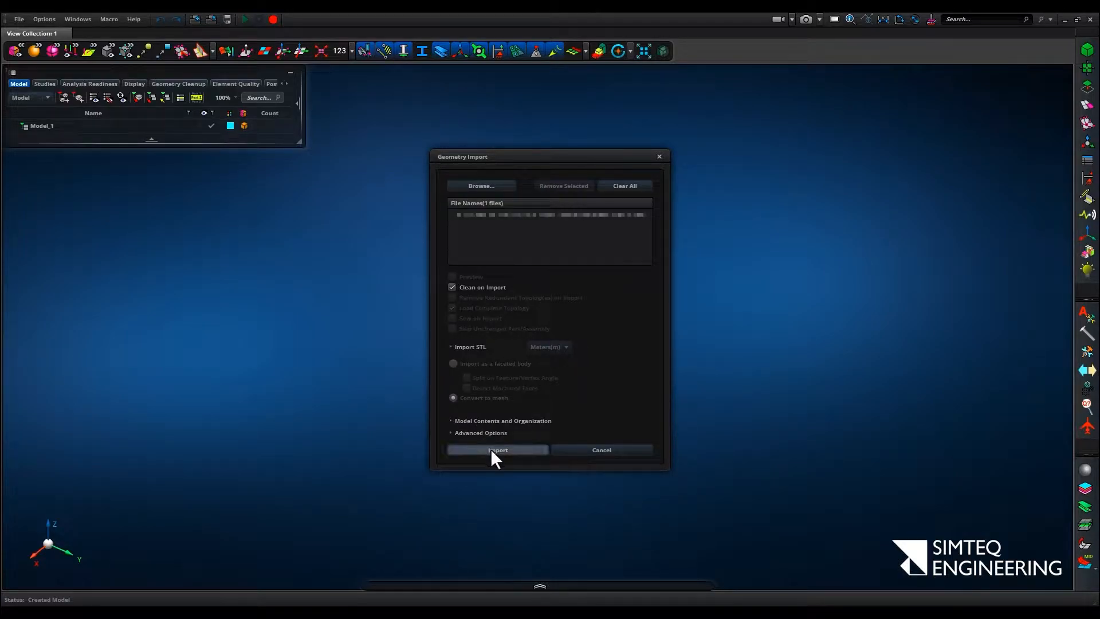
{"action": "left_click", "coordinate": [491, 450]}
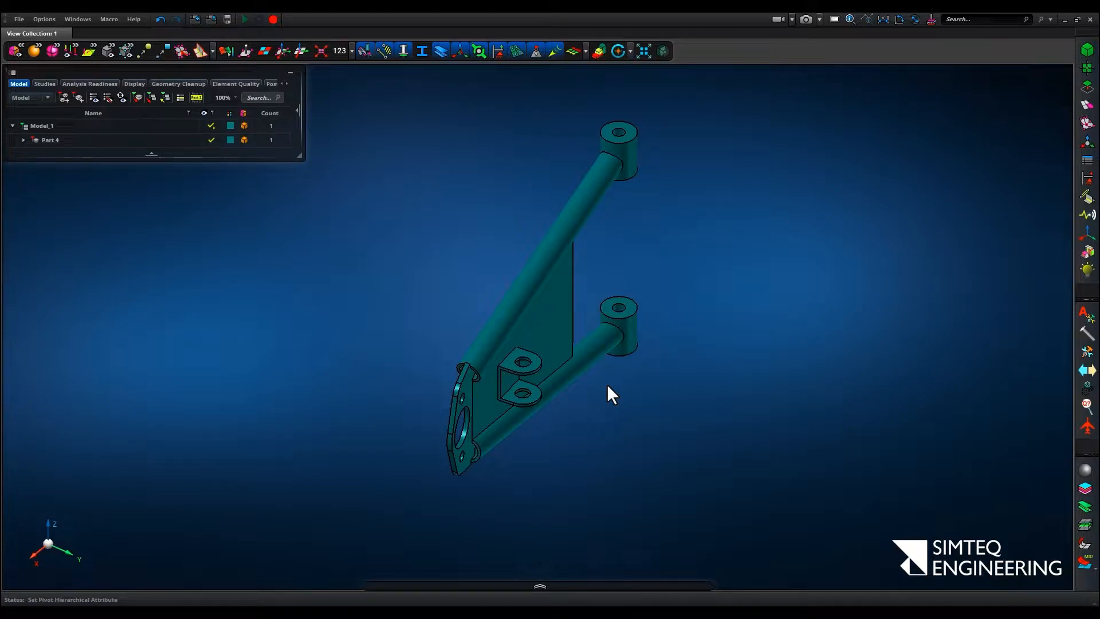
- Solid-mesh the imported arm with a 5 mm mesh size and close the meshing tool
{"action": "left_click", "coordinate": [1082, 109]}
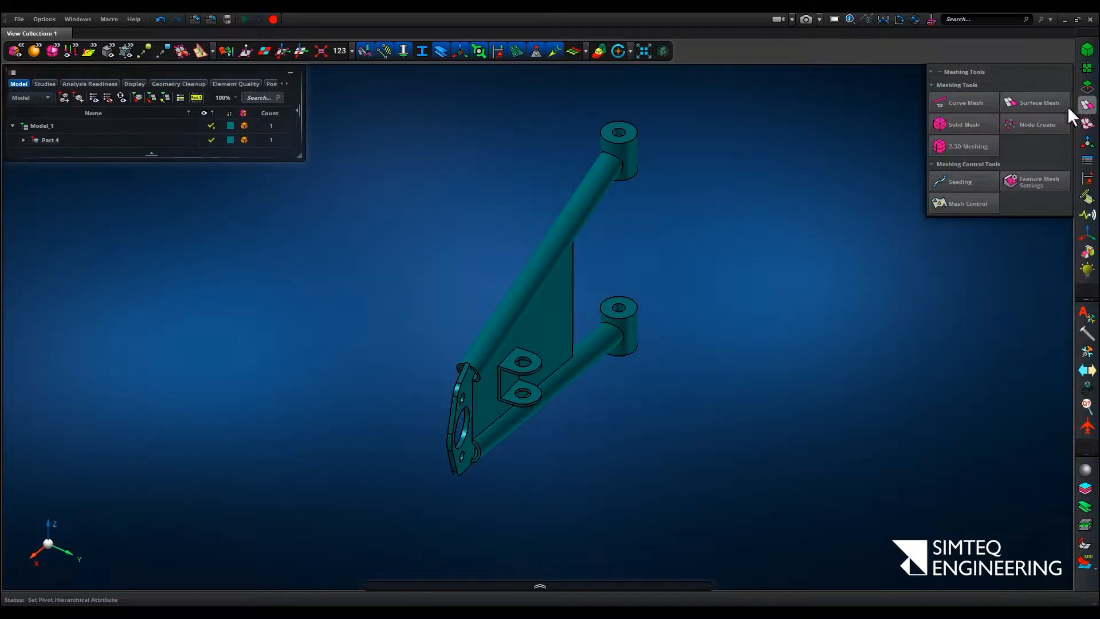
{"action": "left_click", "coordinate": [967, 125]}
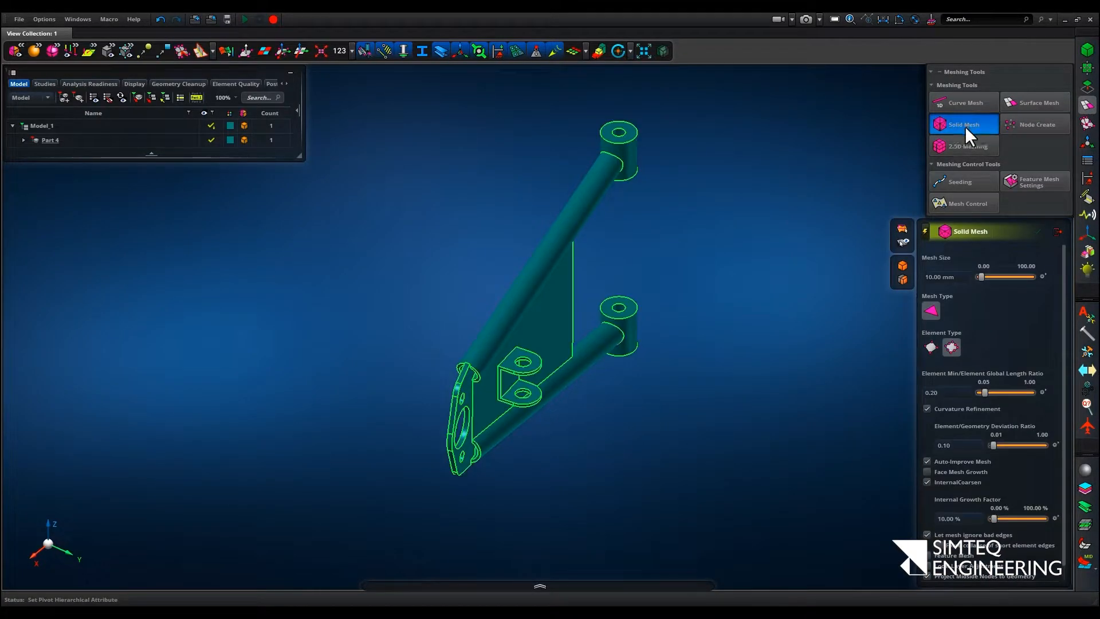
{"action": "left_click", "coordinate": [946, 278]}
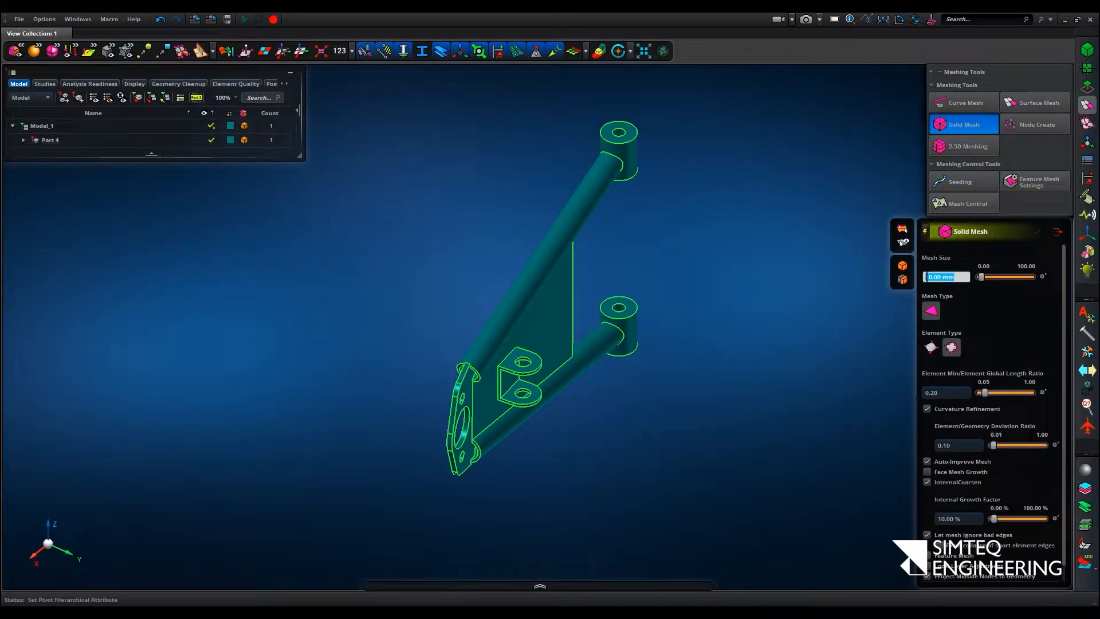
{"action": "type", "text": "5"}
{"action": "key", "text": "Return"}
{"action": "left_click", "coordinate": [950, 345]}
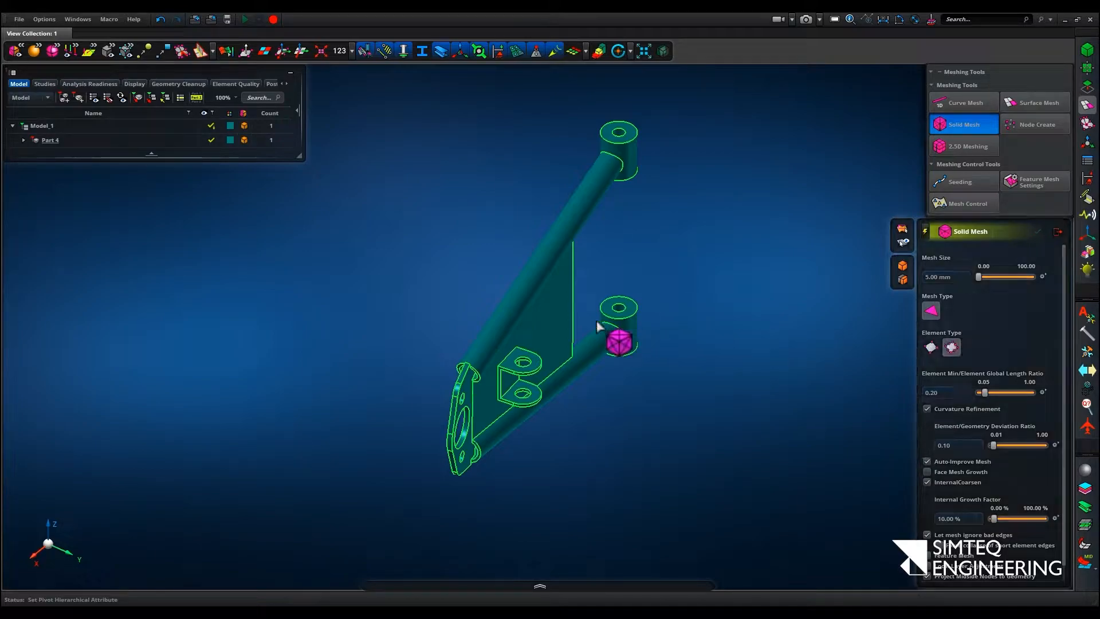
{"action": "left_click", "coordinate": [547, 310]}
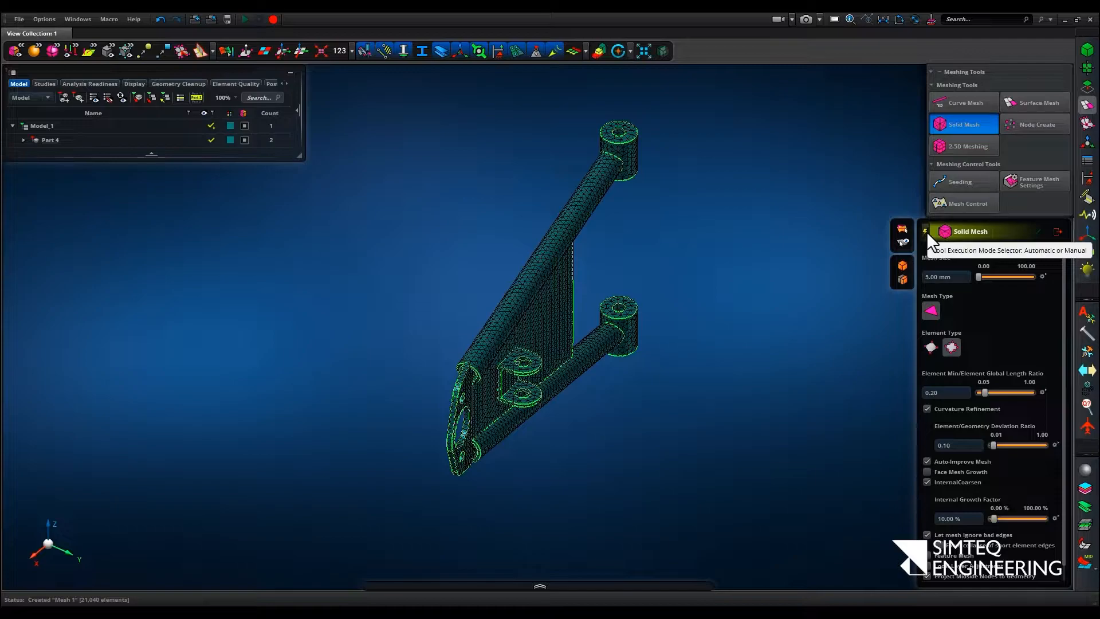
{"action": "left_click", "coordinate": [1057, 232]}
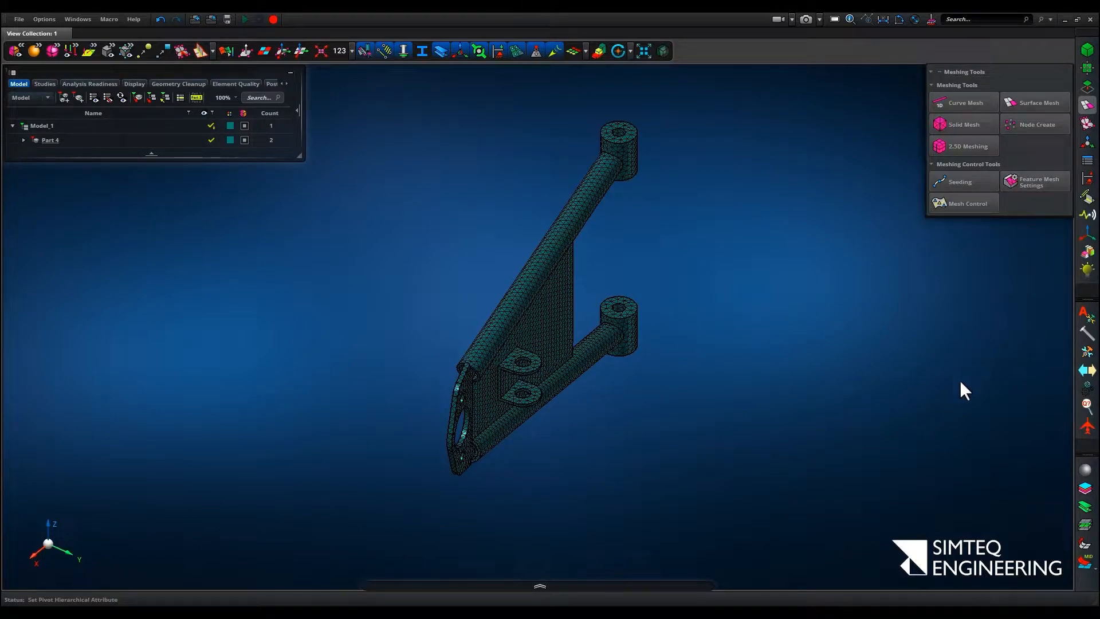
- Create a new isotropic material and name it Steel
{"action": "left_click", "coordinate": [1085, 470]}
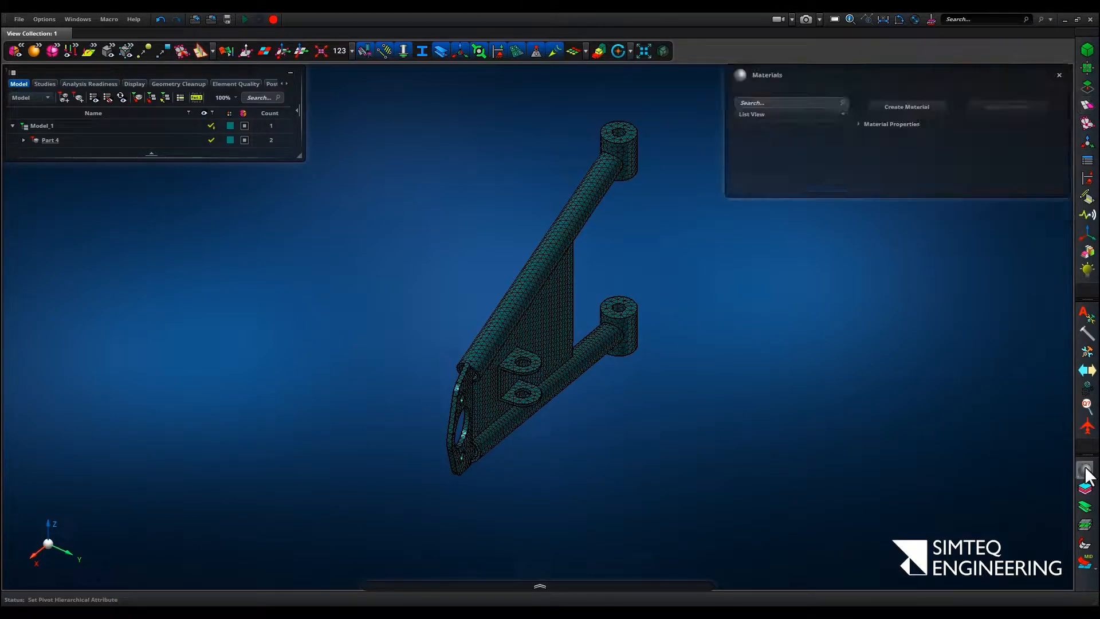
{"action": "left_click", "coordinate": [889, 105]}
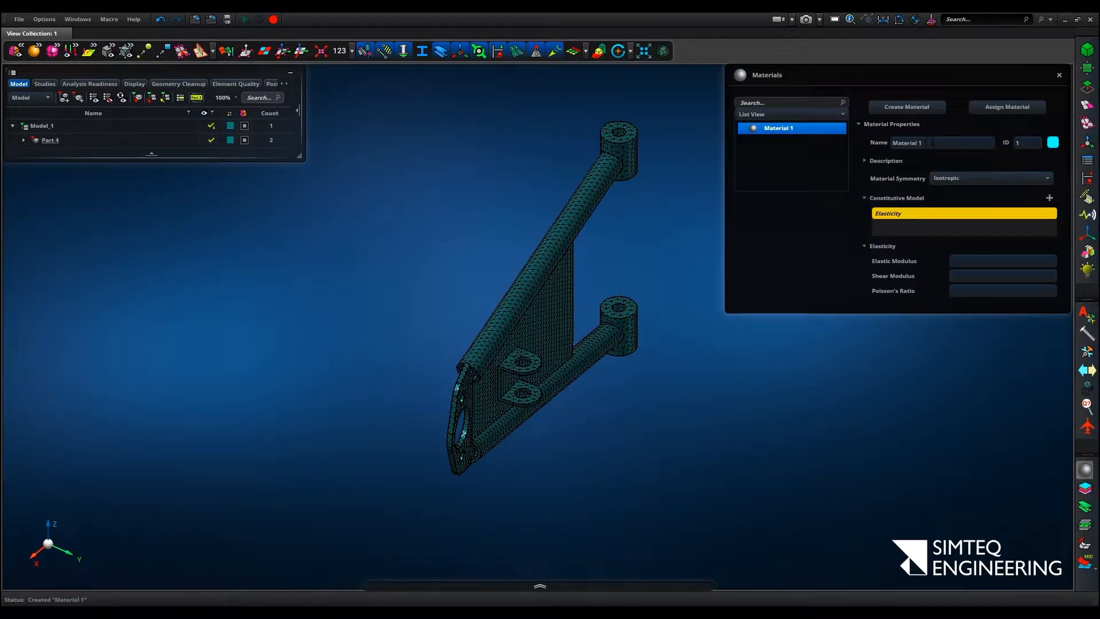
{"action": "triple_click", "coordinate": [910, 142]}
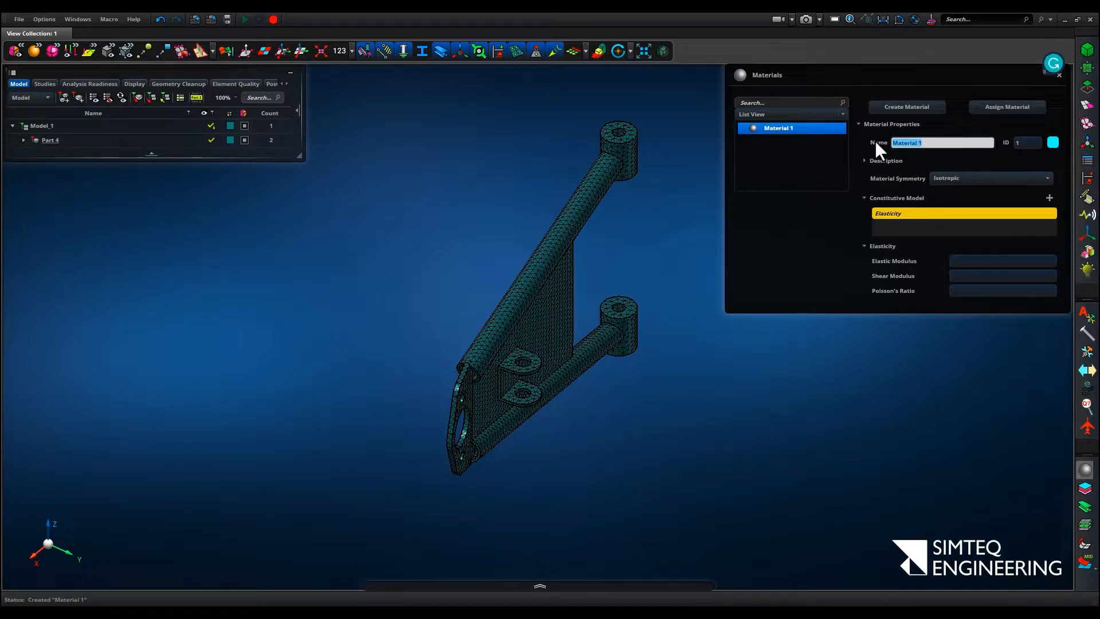
{"action": "type", "text": "Steel"}
- Set Steel's elastic modulus to 2.00E+005 MPa and its Poisson's ratio to 0.3
{"action": "left_click", "coordinate": [954, 259]}
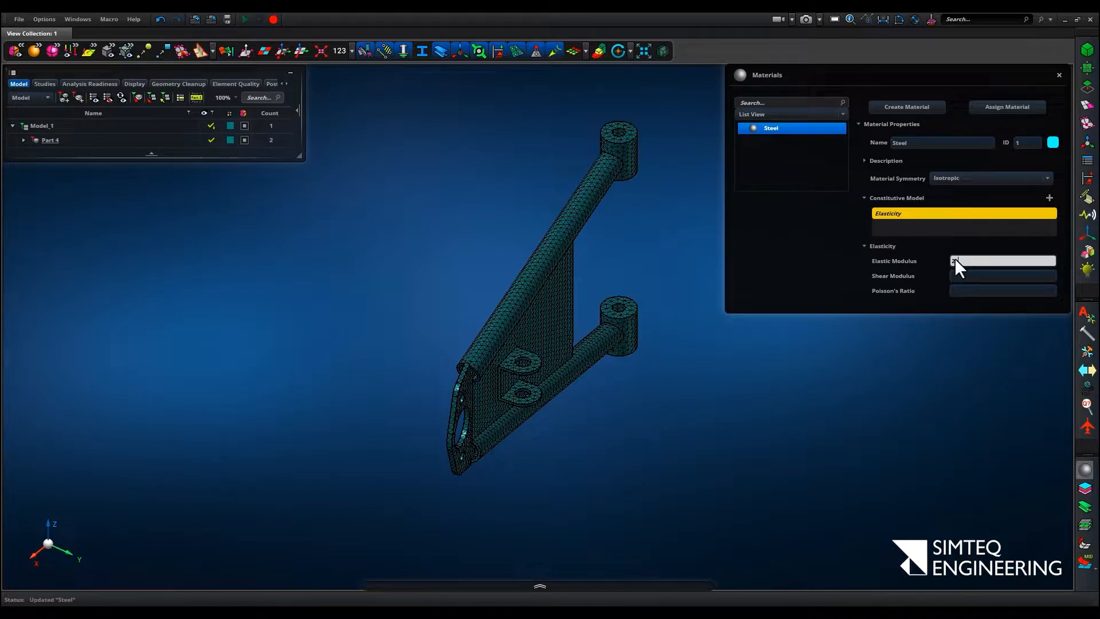
{"action": "type", "text": "2e11"}
{"action": "key", "text": "Return"}
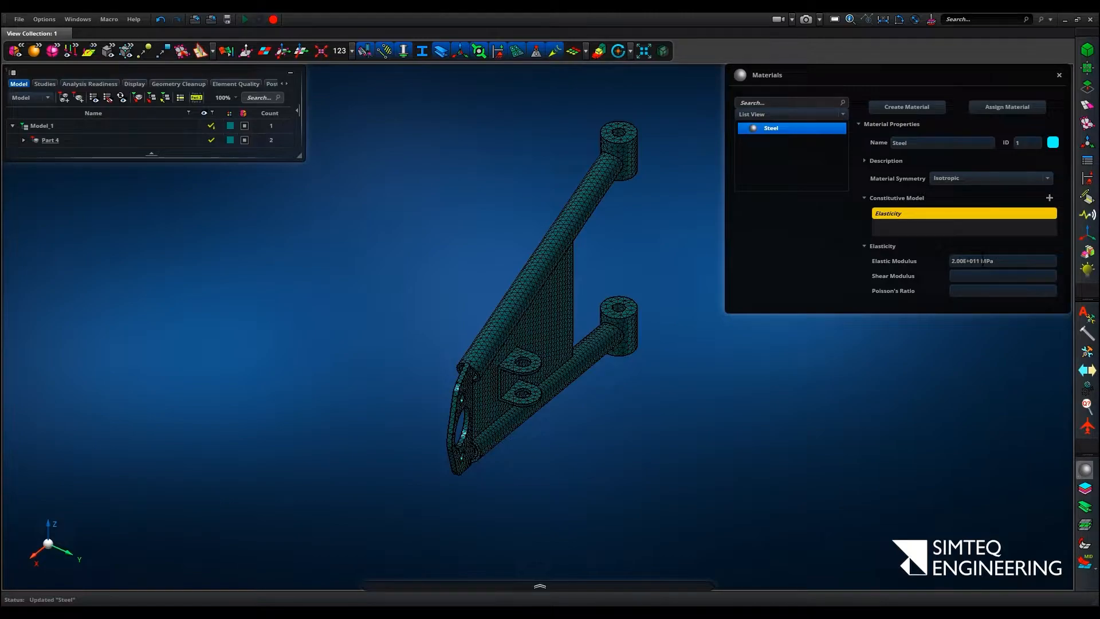
{"action": "left_click", "coordinate": [981, 261]}
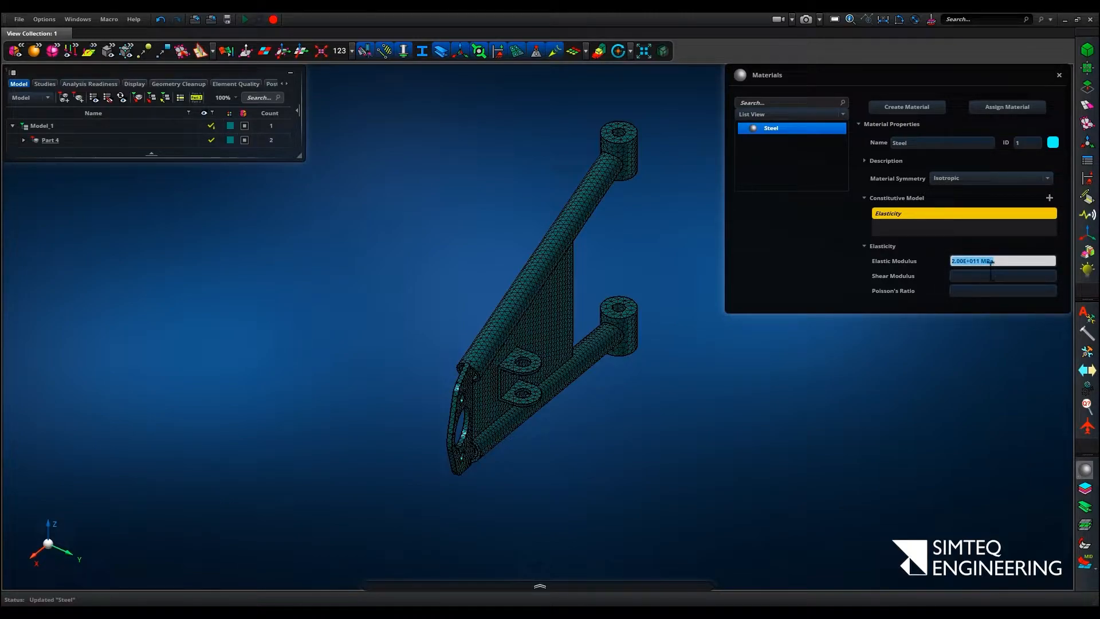
{"action": "left_click", "coordinate": [982, 261]}
{"action": "key", "text": "Return"}
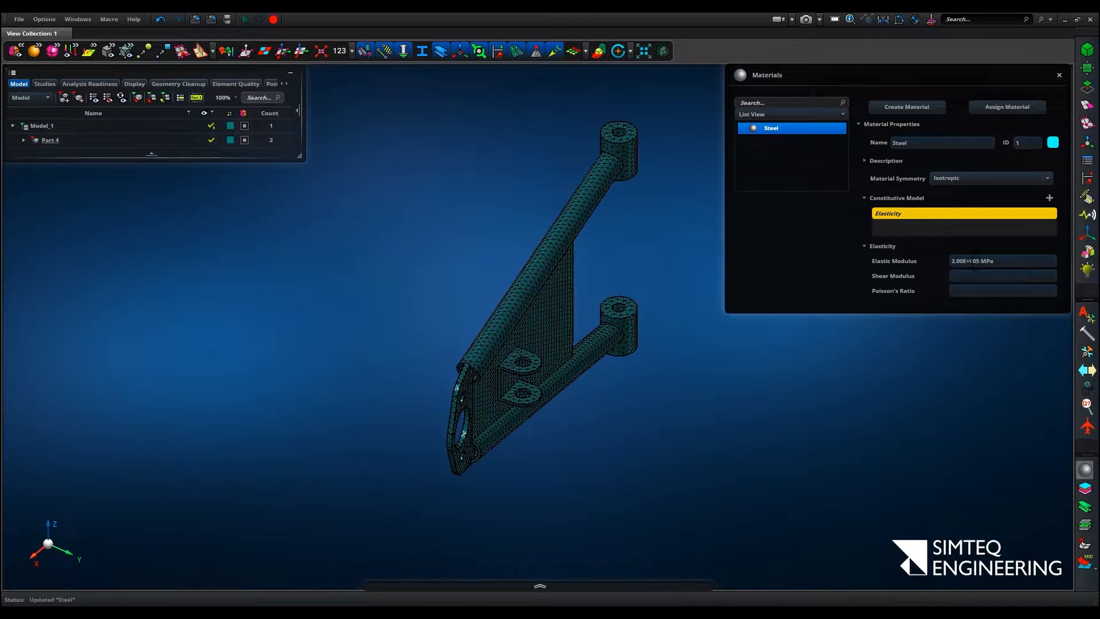
{"action": "left_click", "coordinate": [966, 290]}
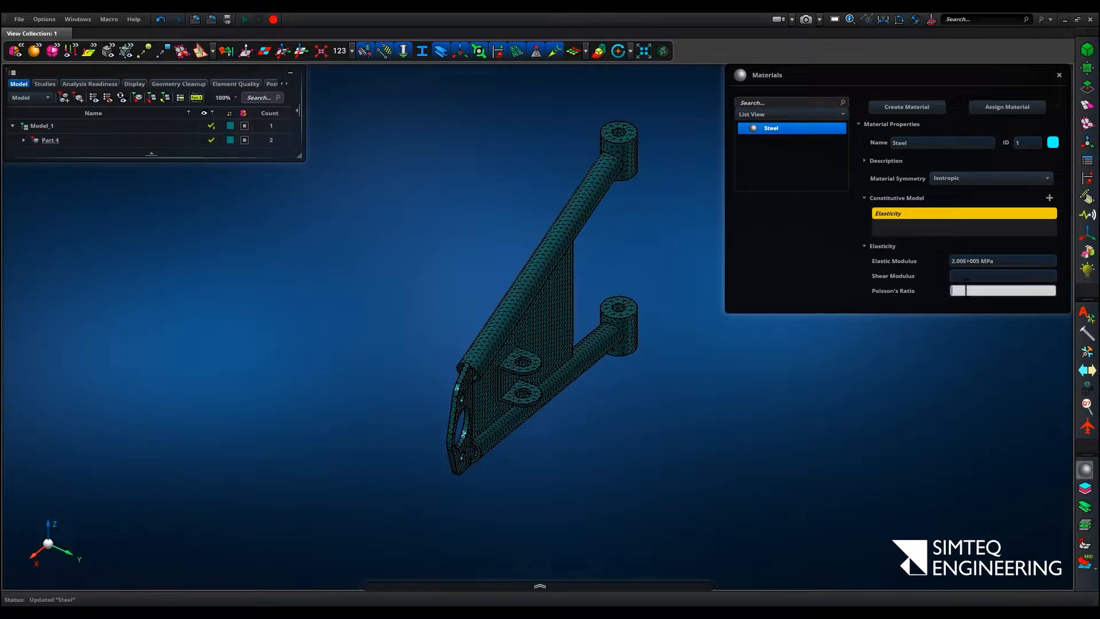
{"action": "type", "text": "0.3"}
{"action": "key", "text": "Return"}
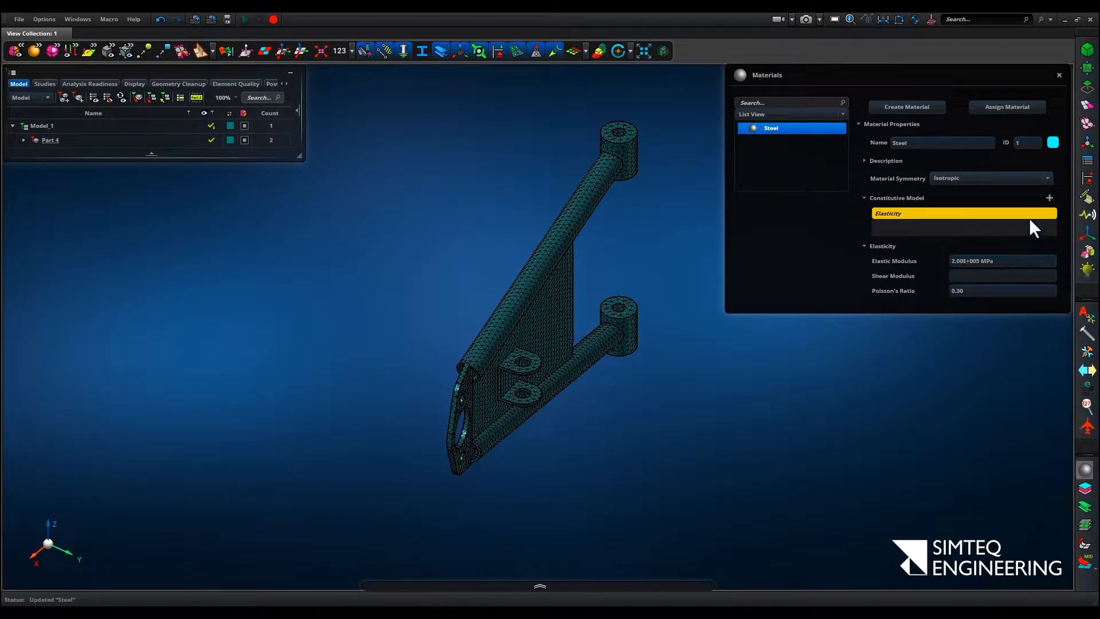
- Add the Mass constitutive model to Steel and set the density to 7.85E-006 kg/mm³
{"action": "left_click", "coordinate": [1050, 198]}
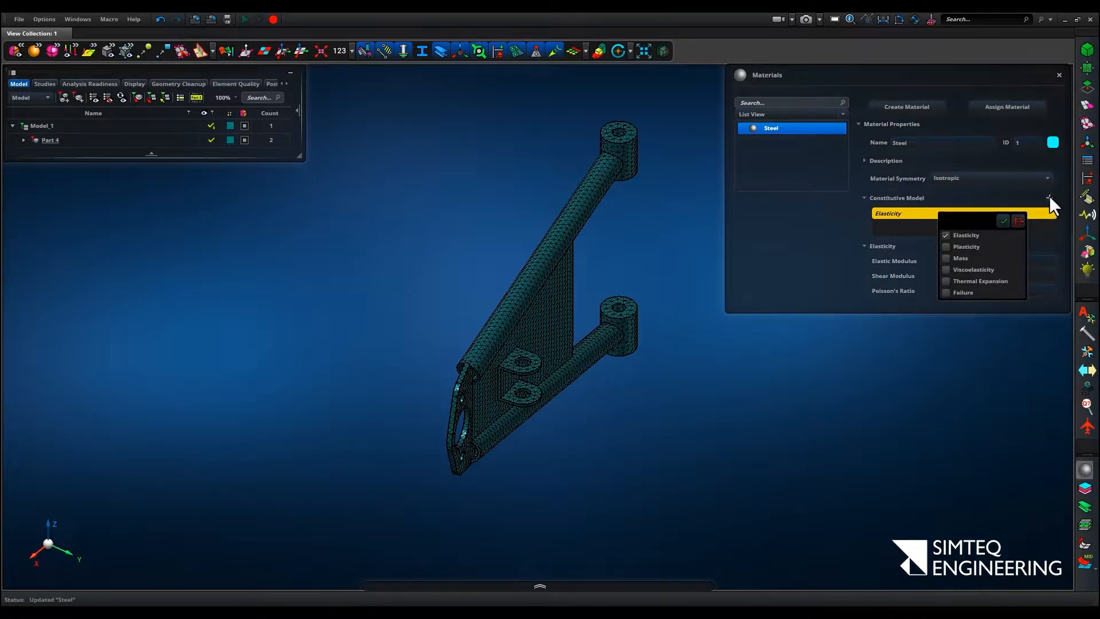
{"action": "left_click", "coordinate": [946, 258]}
{"action": "left_click", "coordinate": [1003, 220]}
{"action": "left_click", "coordinate": [957, 225]}
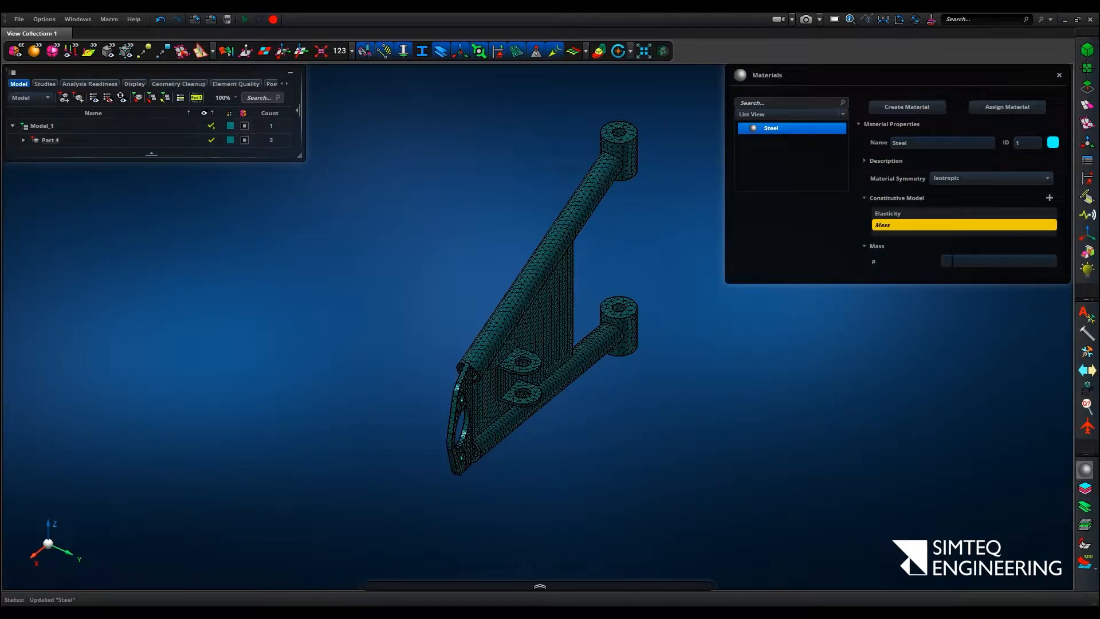
{"action": "left_click", "coordinate": [999, 260]}
{"action": "type", "text": "7850"}
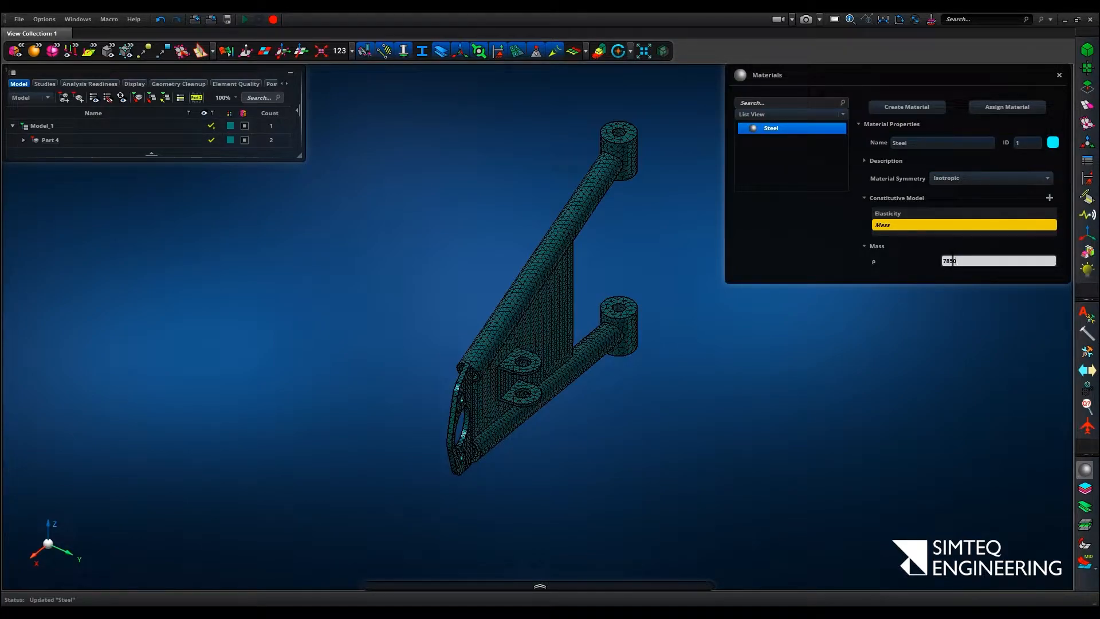
{"action": "key", "text": "Return"}
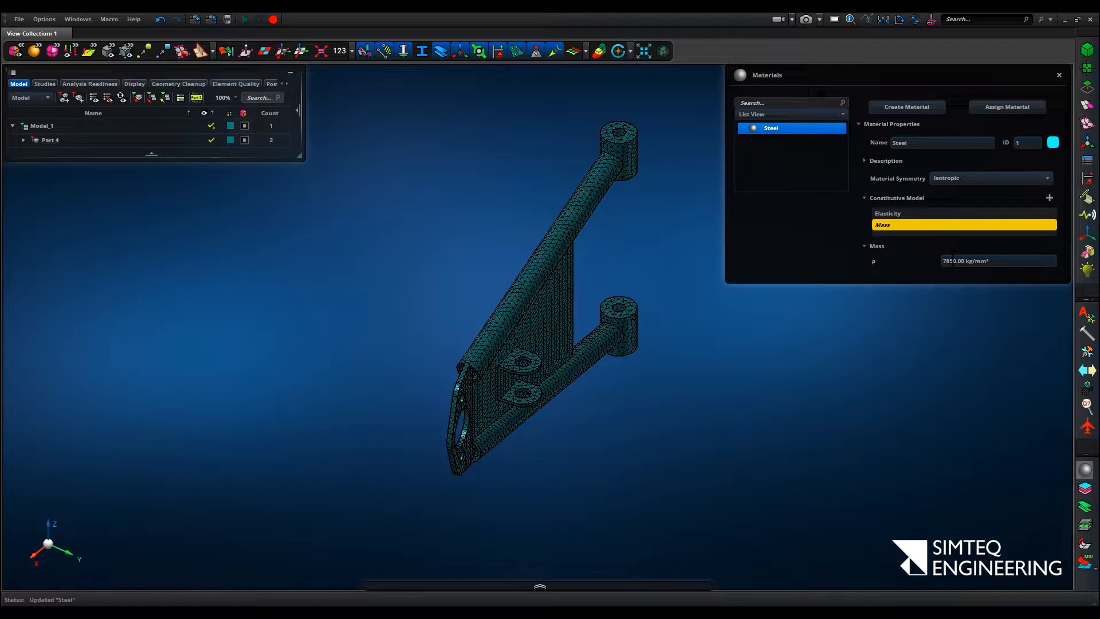
{"action": "left_click", "coordinate": [980, 262]}
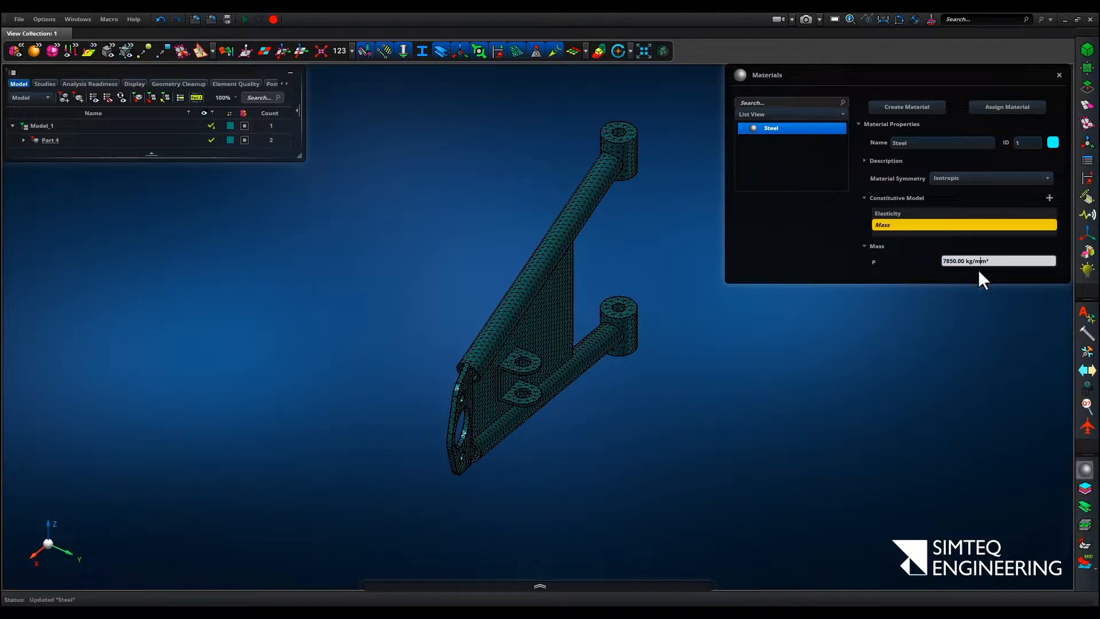
{"action": "key", "text": "Return"}
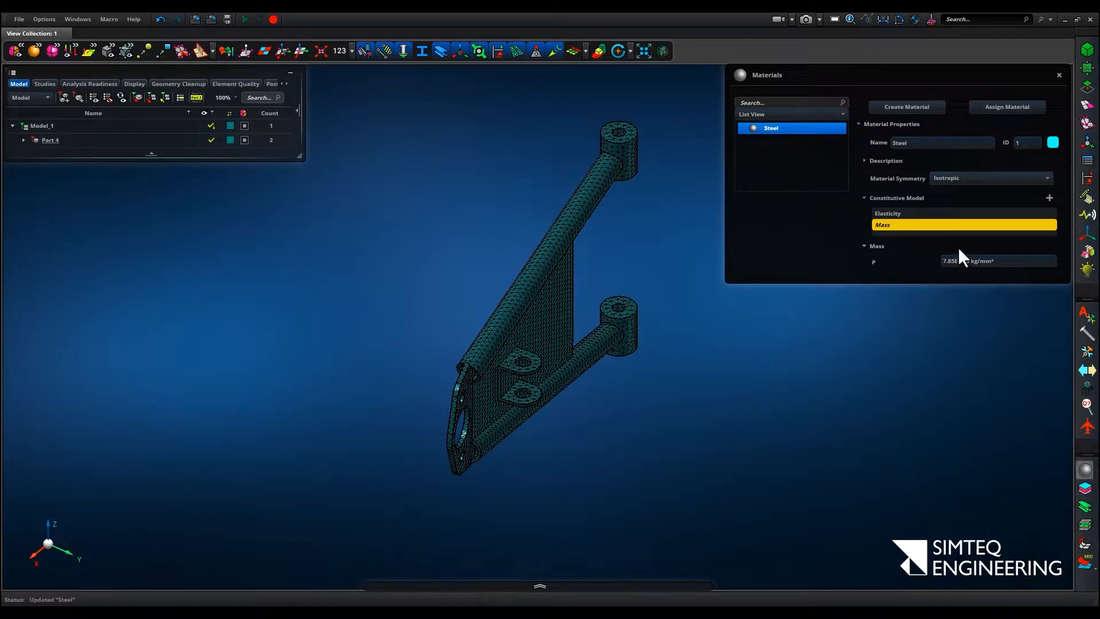
- Assign the Steel material to the meshed arm, Part 4, and close the material settings
{"action": "left_click", "coordinate": [997, 108]}
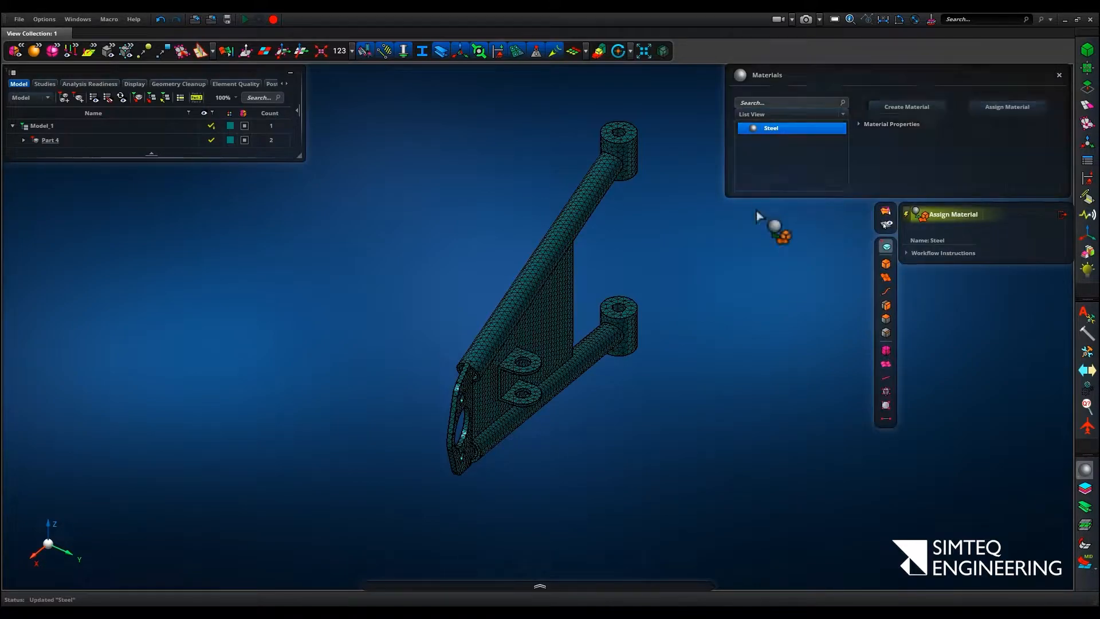
{"action": "left_click", "coordinate": [541, 282]}
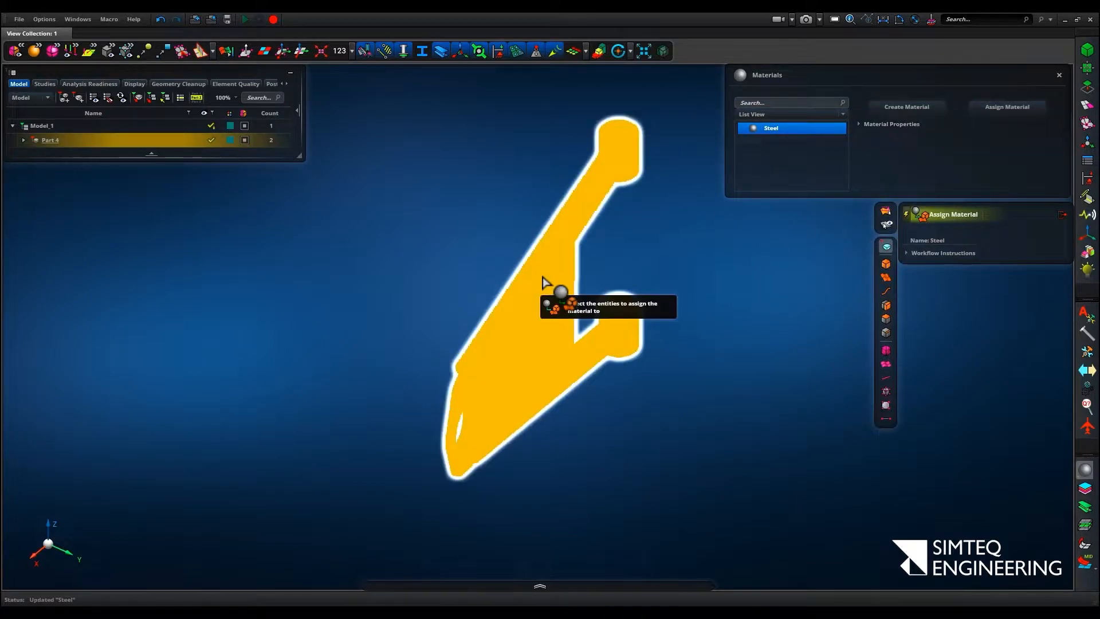
{"action": "left_click", "coordinate": [544, 282]}
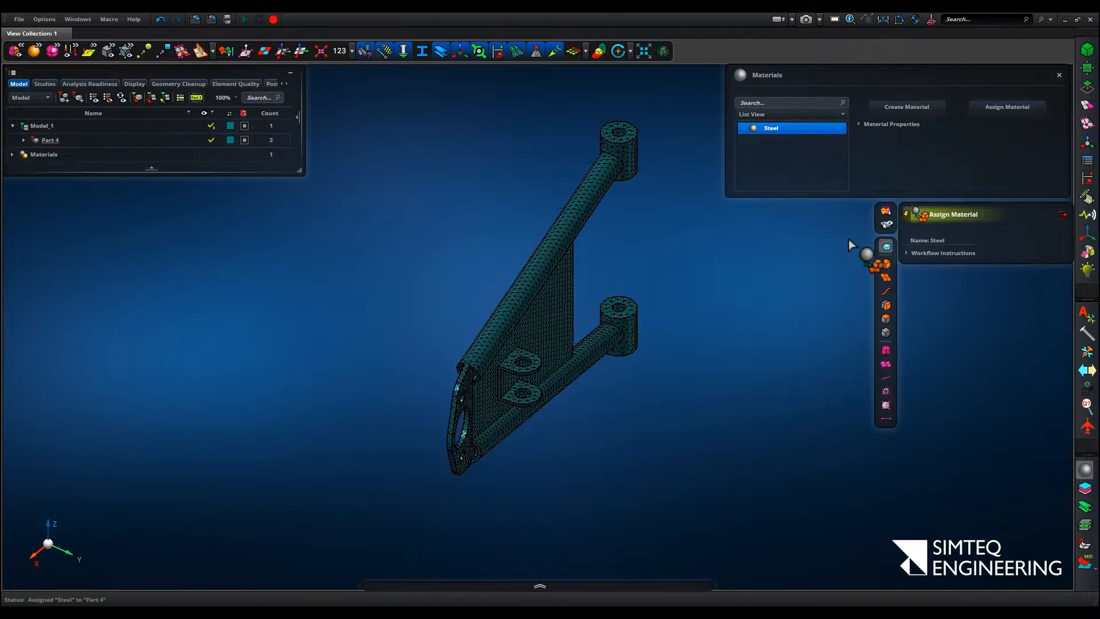
{"action": "left_click", "coordinate": [1059, 212]}
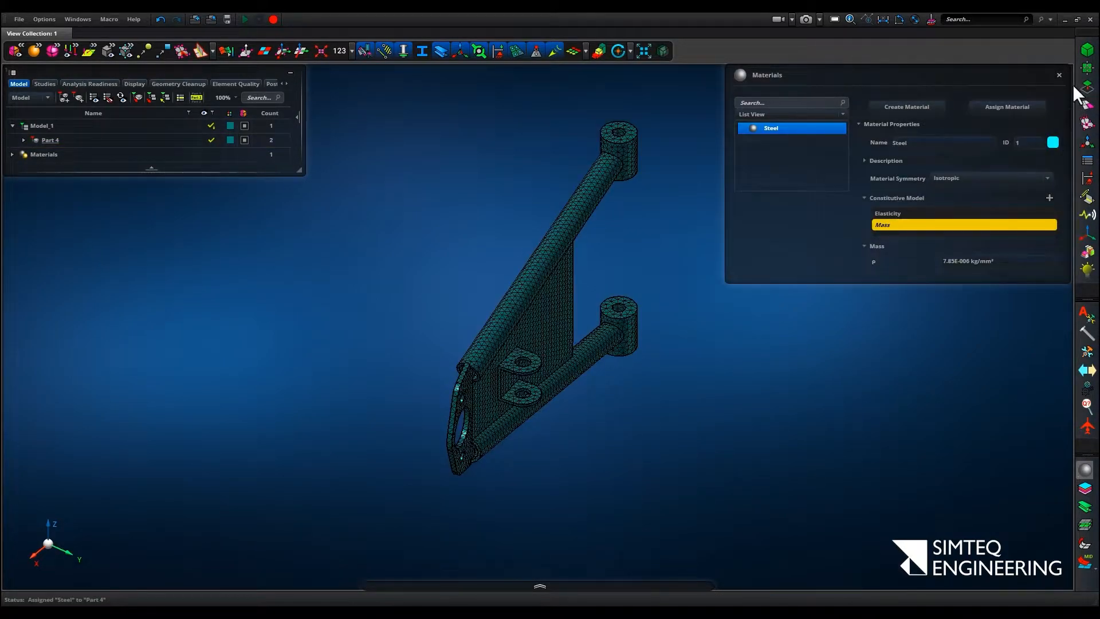
{"action": "left_click", "coordinate": [1059, 75]}
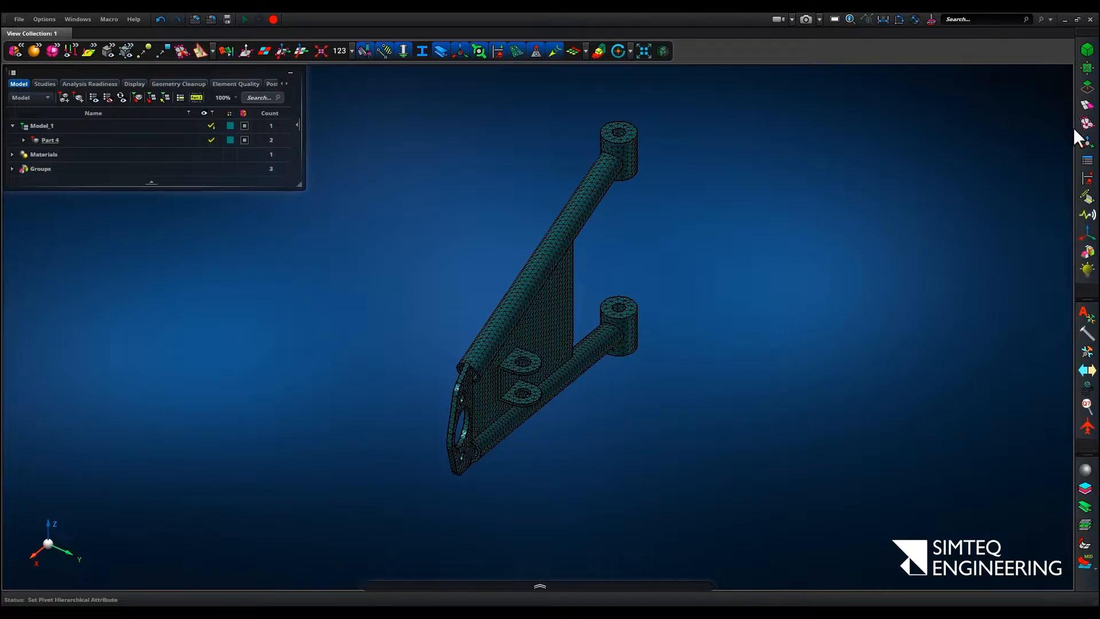
- Create a compliant interface attached to the inner hole face of the bushing on the upper tube
{"action": "left_click", "coordinate": [1087, 161]}
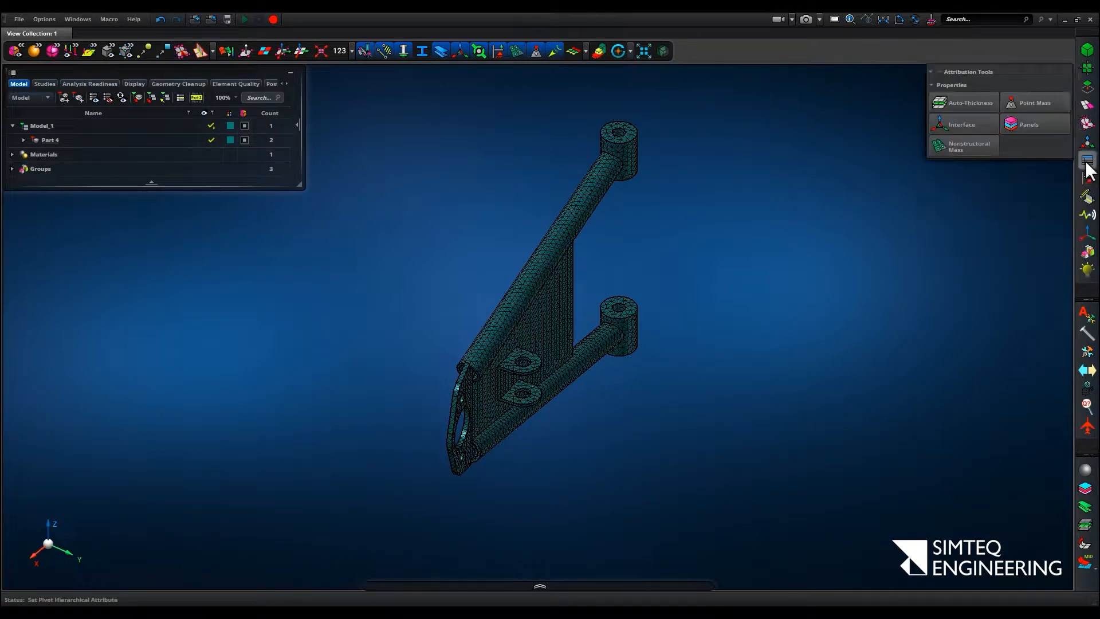
{"action": "left_click", "coordinate": [969, 126]}
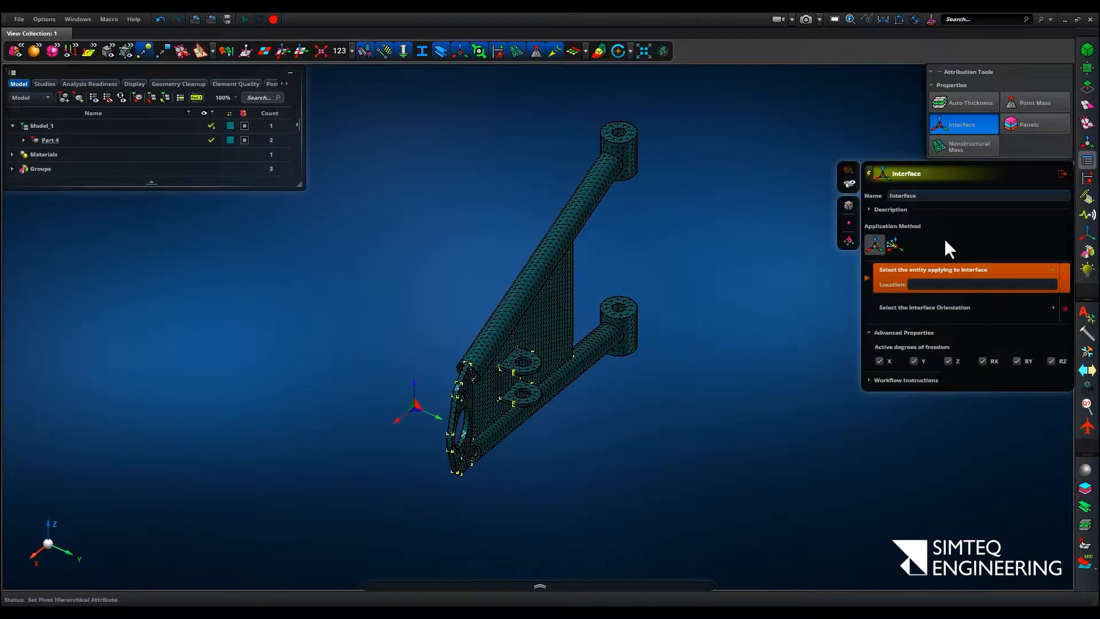
{"action": "left_click", "coordinate": [897, 242]}
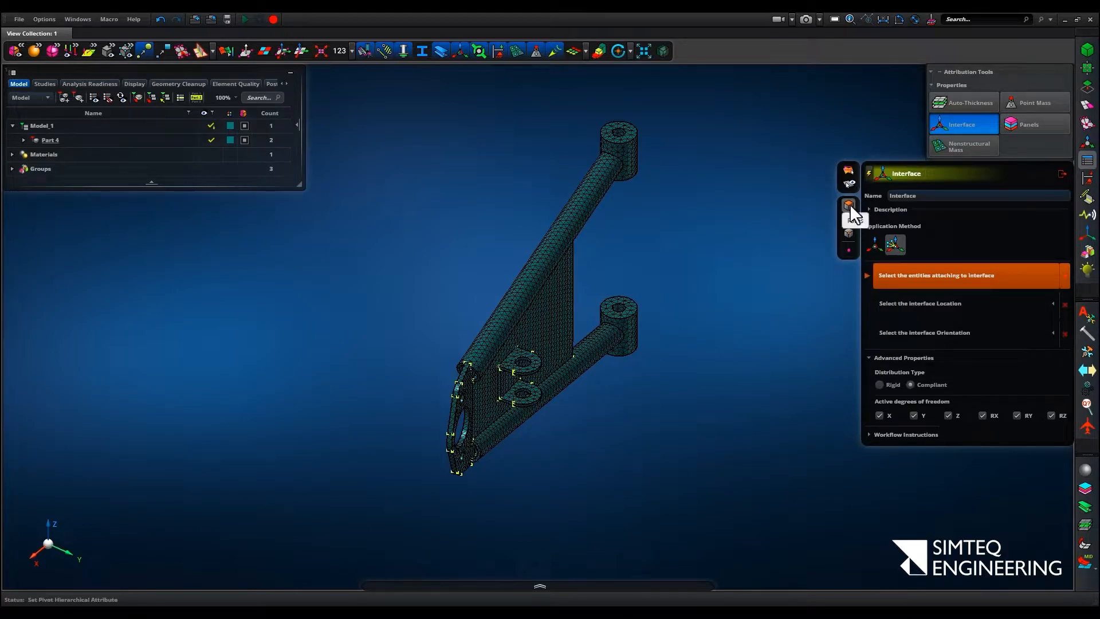
{"action": "scroll", "coordinate": [612, 146], "scroll_direction": "up", "scroll_amount": 5}
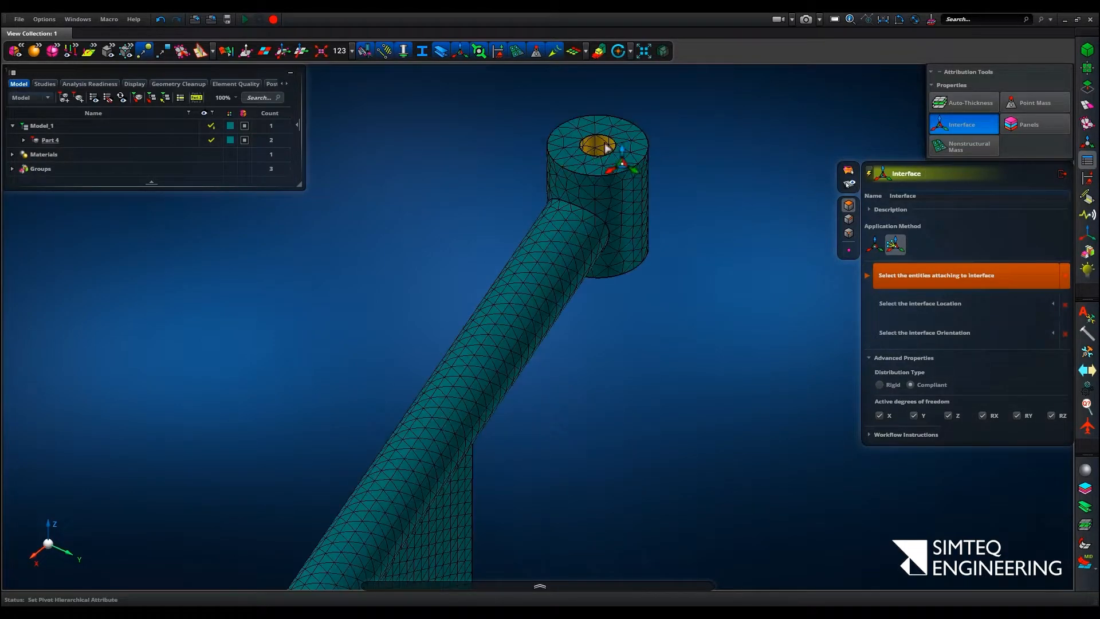
{"action": "left_click", "coordinate": [596, 150]}
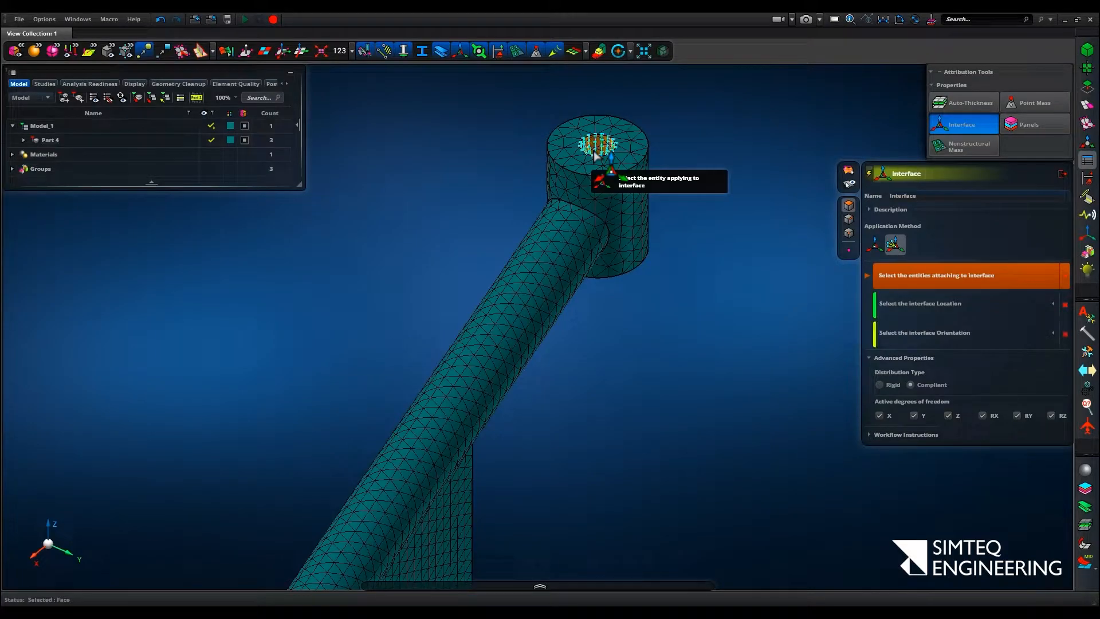
- Create a second compliant interface on the inner hole face of the lower tube's bushing
{"action": "scroll", "coordinate": [645, 344], "scroll_direction": "down", "scroll_amount": 5}
{"action": "scroll", "coordinate": [636, 320], "scroll_direction": "up", "scroll_amount": 5}
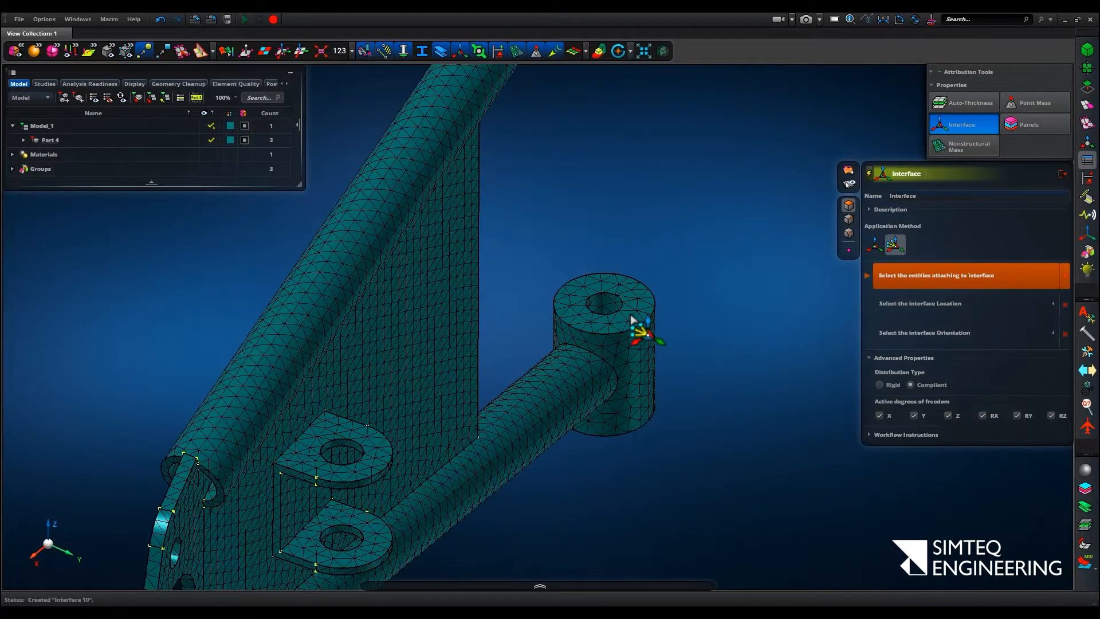
{"action": "left_click", "coordinate": [613, 306]}
{"action": "middle_click_drag", "start_coordinate": [699, 400], "coordinate": [680, 351]}
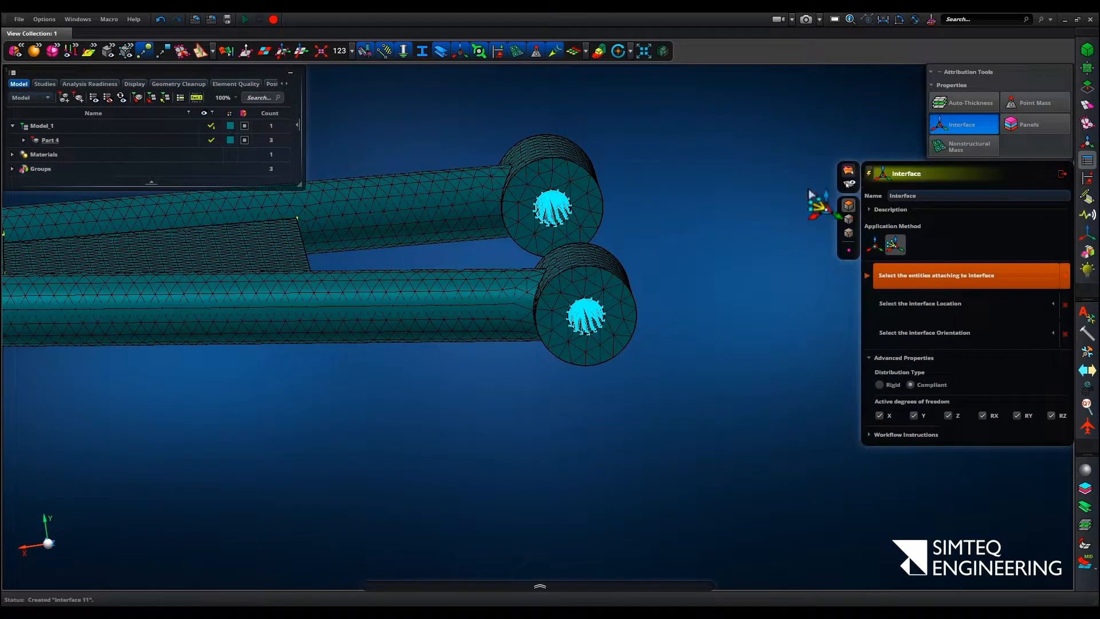
- Examine the two compliant interfaces in the bushing holes up close, and bring the whole arm back into view
{"action": "middle_click_drag", "start_coordinate": [719, 221], "coordinate": [648, 337]}
{"action": "scroll", "coordinate": [633, 363], "scroll_direction": "up", "scroll_amount": 5}
{"action": "mouse_move", "coordinate": [713, 368]}
{"action": "middle_mouse_down"}
{"action": "mouse_move", "coordinate": [727, 353]}
{"action": "mouse_move", "coordinate": [724, 383]}
{"action": "middle_mouse_up"}
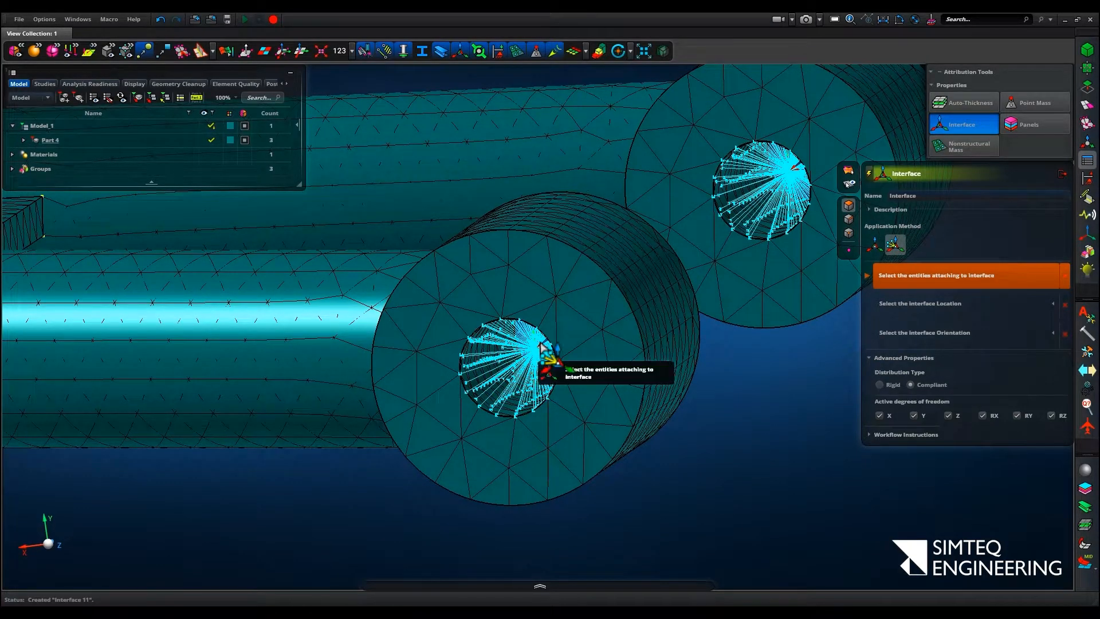
{"action": "scroll", "coordinate": [542, 358], "scroll_direction": "down", "scroll_amount": 3}
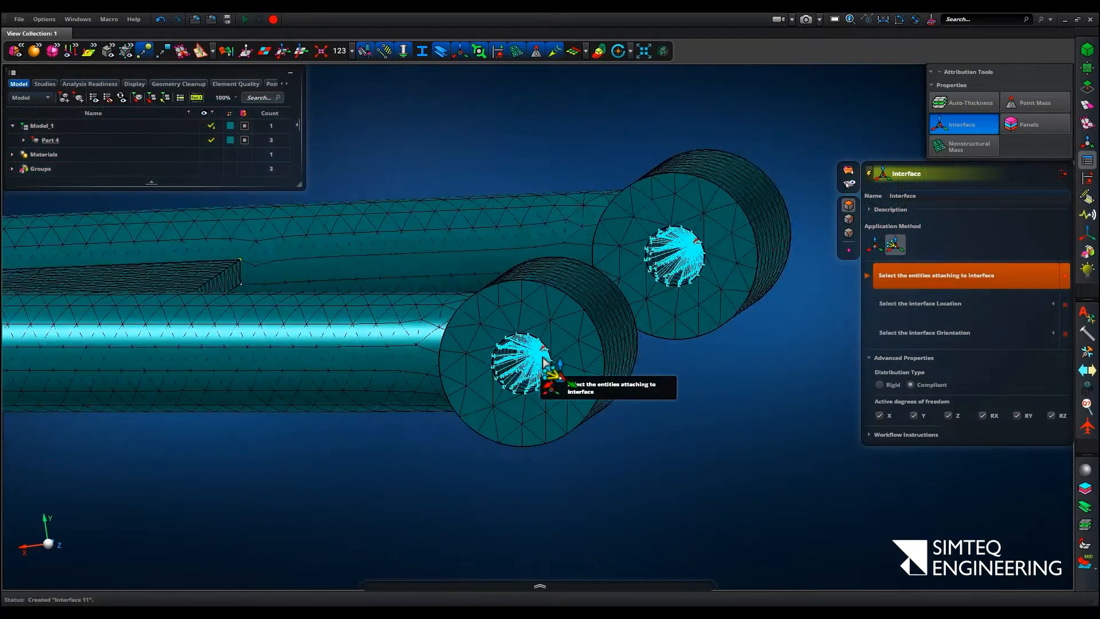
{"action": "scroll", "coordinate": [543, 358], "scroll_direction": "down", "scroll_amount": 5}
{"action": "middle_click_drag", "start_coordinate": [495, 391], "coordinate": [523, 420]}
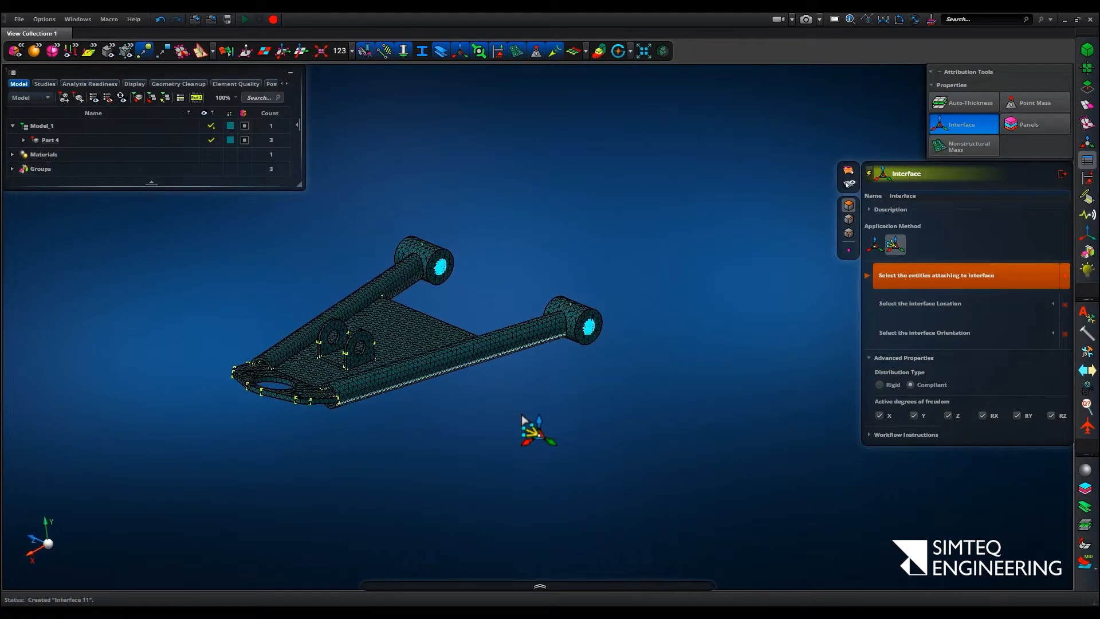
{"action": "right_click_drag", "start_coordinate": [523, 420], "coordinate": [646, 406]}
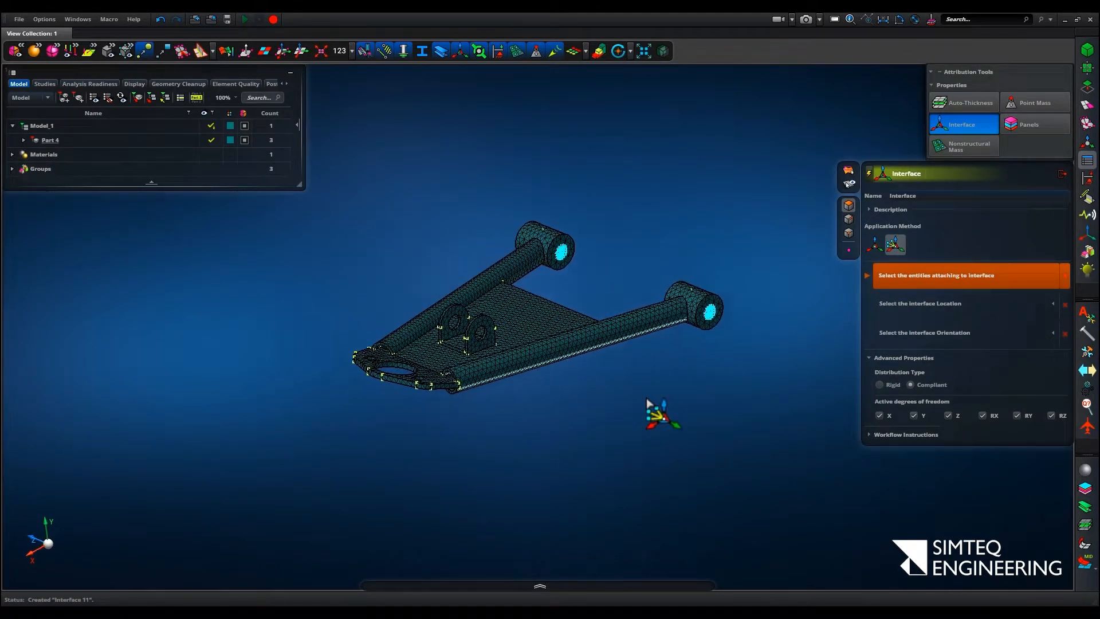
- Switch the Interface tool to manual mode and attach a new interface to the inner face of the end plate's large hole
{"action": "left_click", "coordinate": [868, 173]}
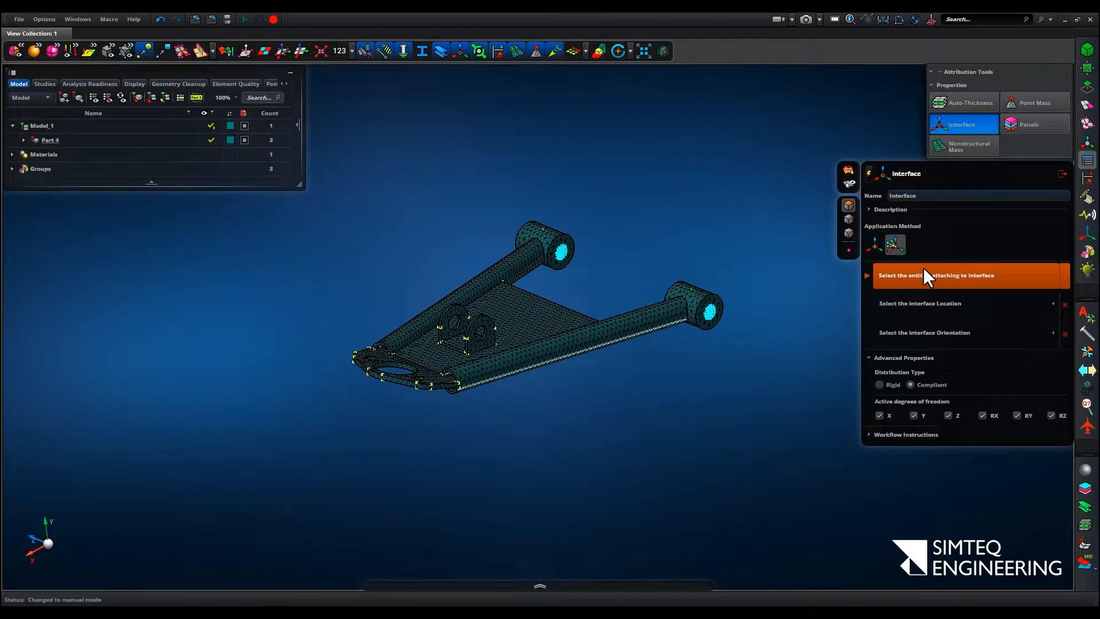
{"action": "scroll", "coordinate": [384, 406], "scroll_direction": "up", "scroll_amount": 5}
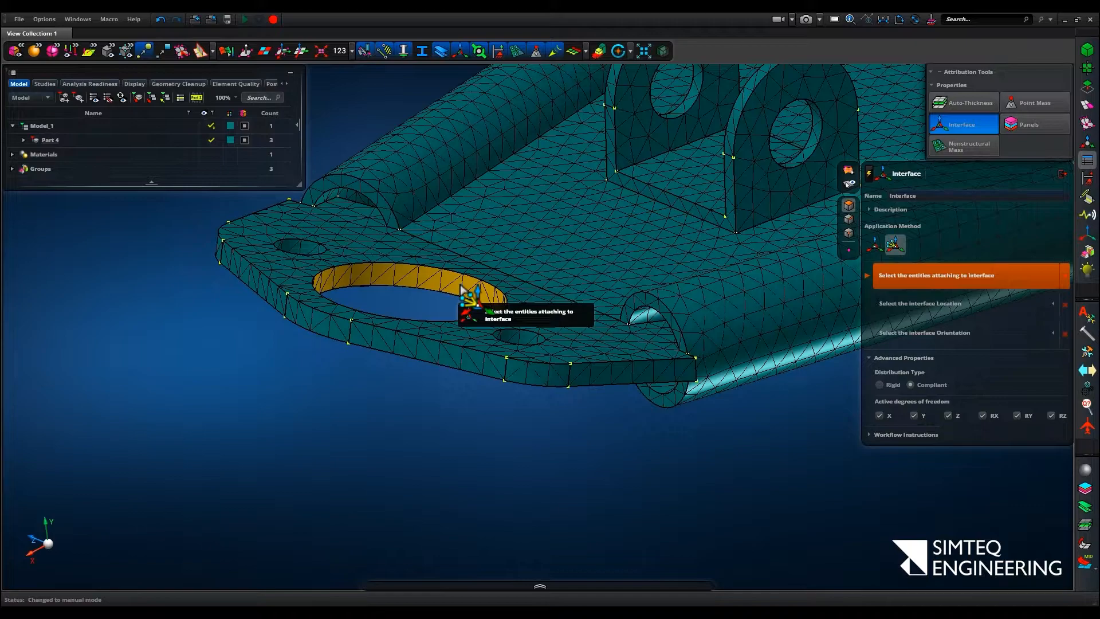
{"action": "left_click", "coordinate": [461, 289]}
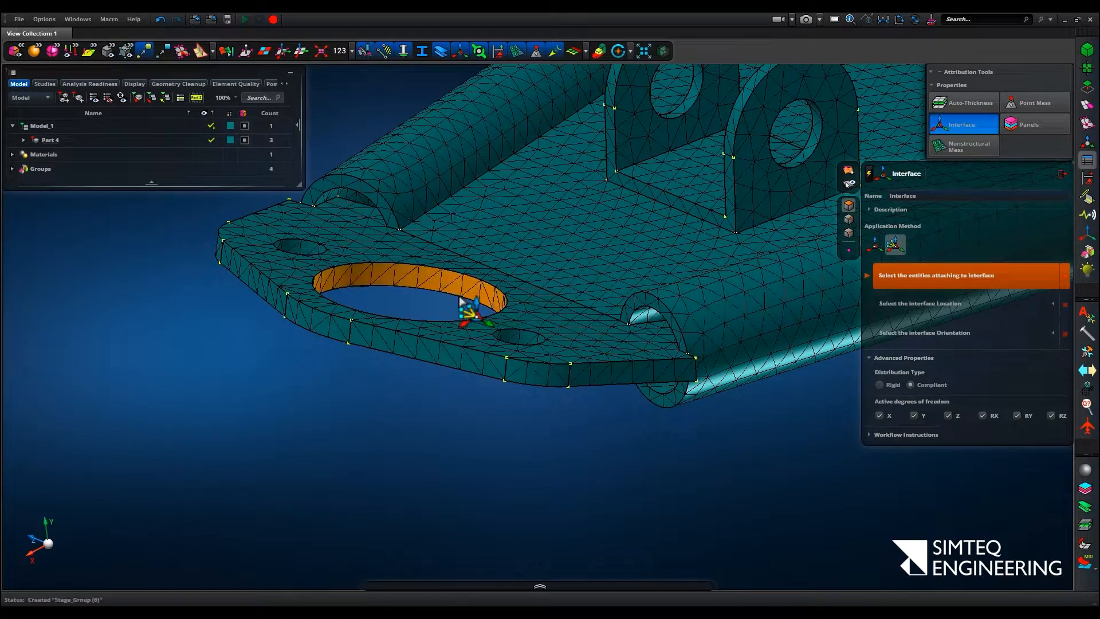
{"action": "middle_click", "coordinate": [332, 390]}
{"action": "middle_click_drag", "start_coordinate": [306, 404], "coordinate": [416, 413]}
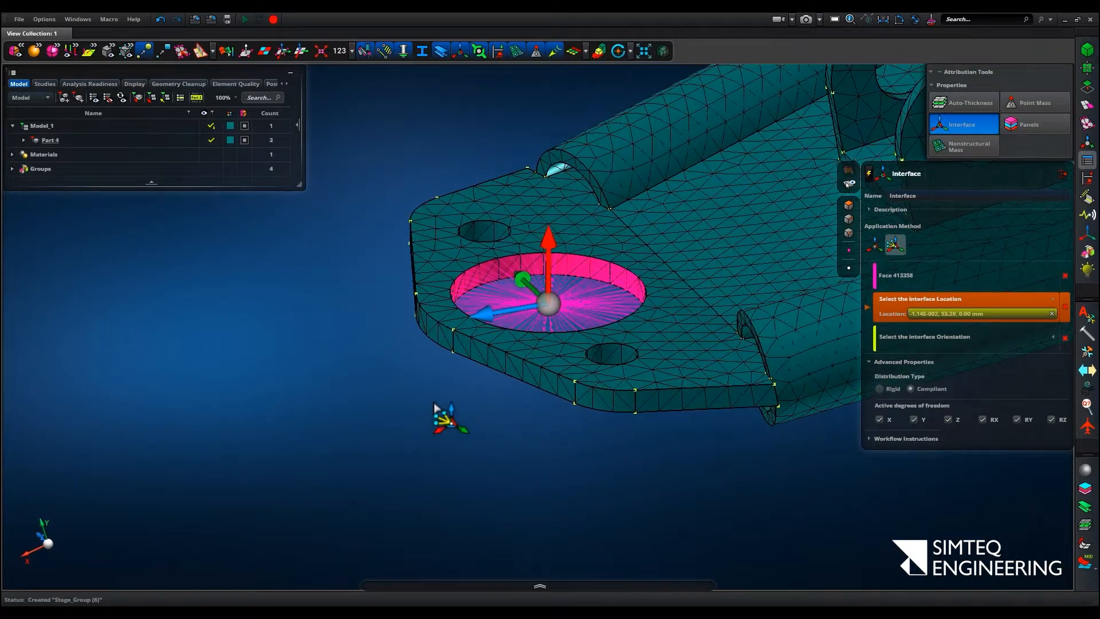
{"action": "middle_click_drag", "start_coordinate": [442, 373], "coordinate": [357, 438]}
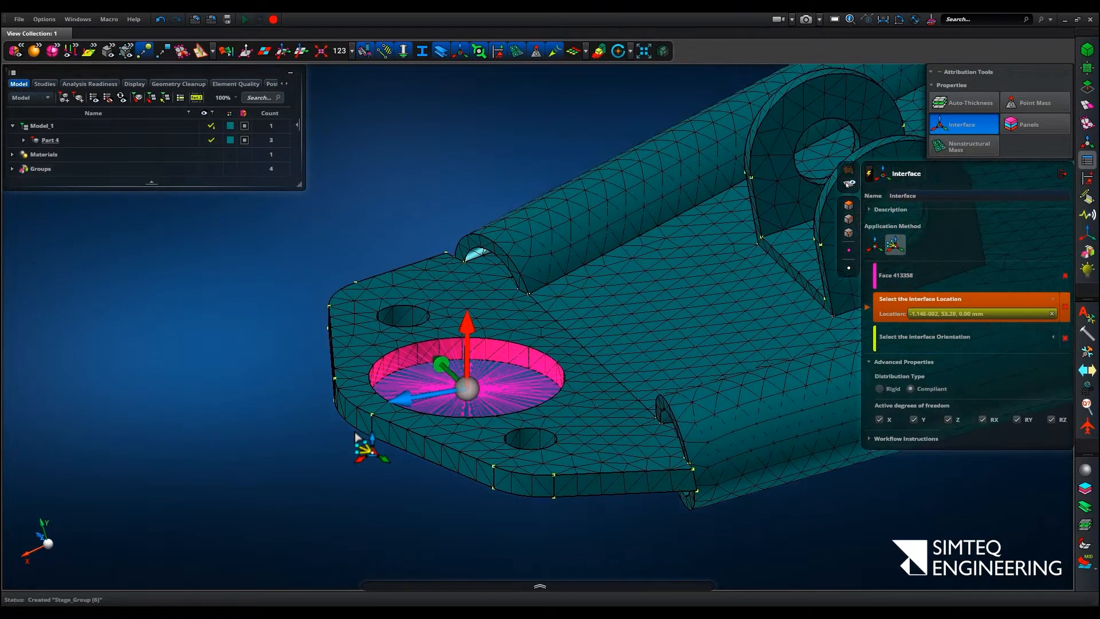
- Offset the interface location 20 mm along its X axis above the end plate, keep the proposed orientation and create the interface
{"action": "left_click", "coordinate": [457, 342]}
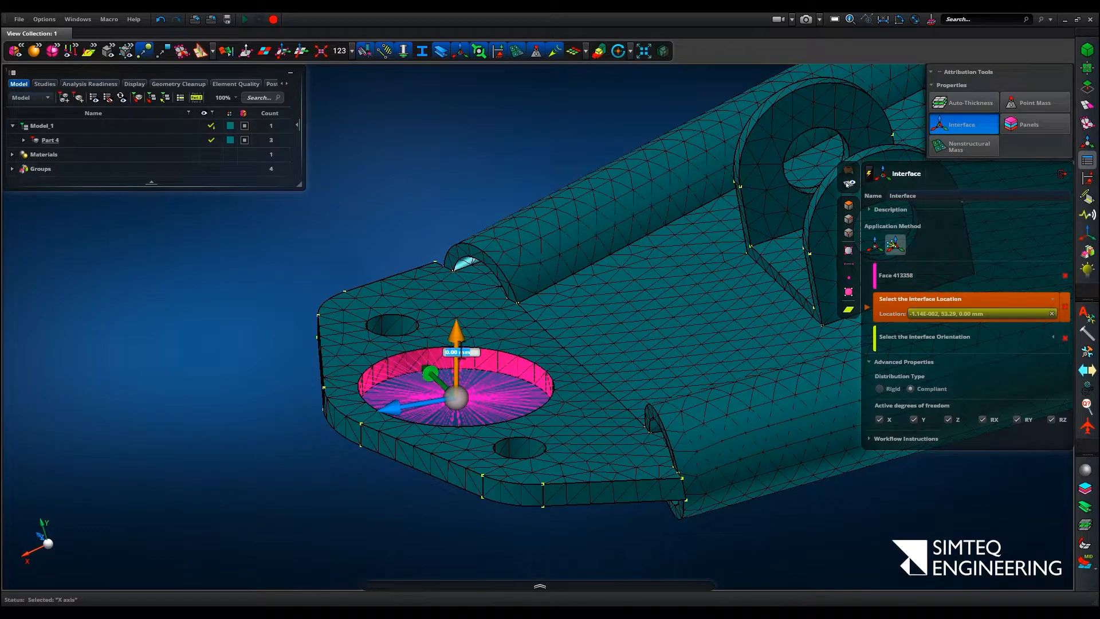
{"action": "type", "text": "20"}
{"action": "key", "text": "Return"}
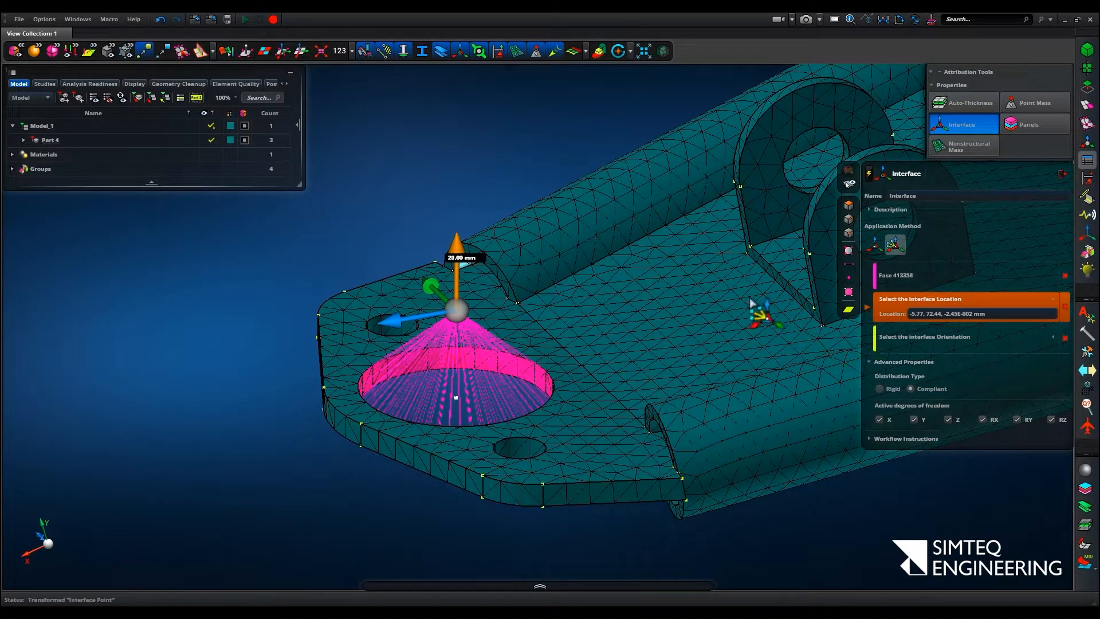
{"action": "left_click", "coordinate": [420, 180]}
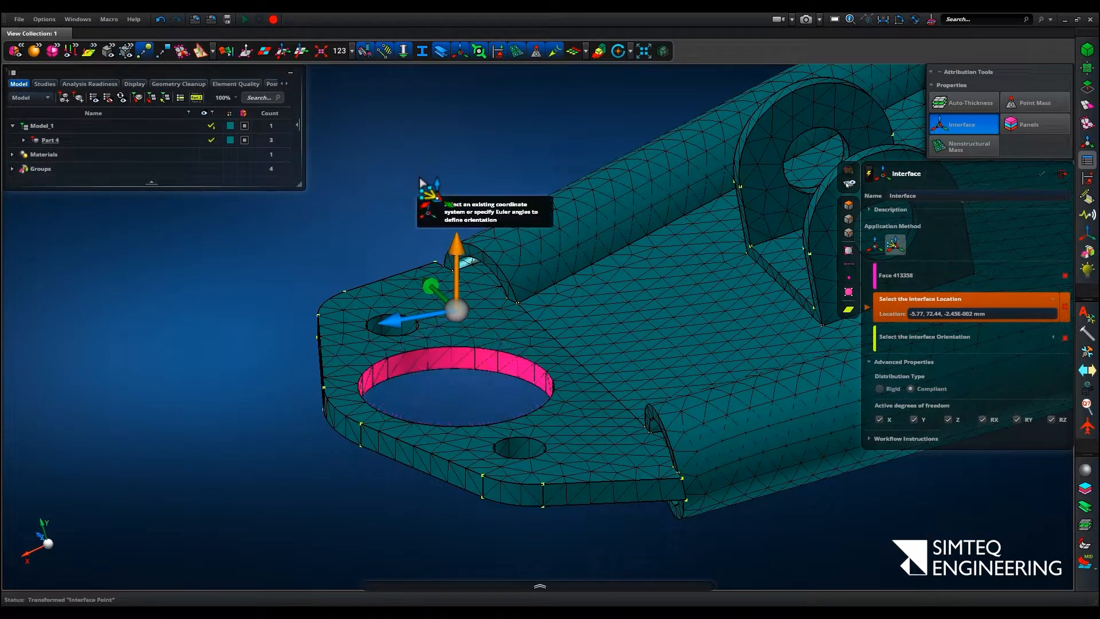
{"action": "left_click", "coordinate": [390, 253]}
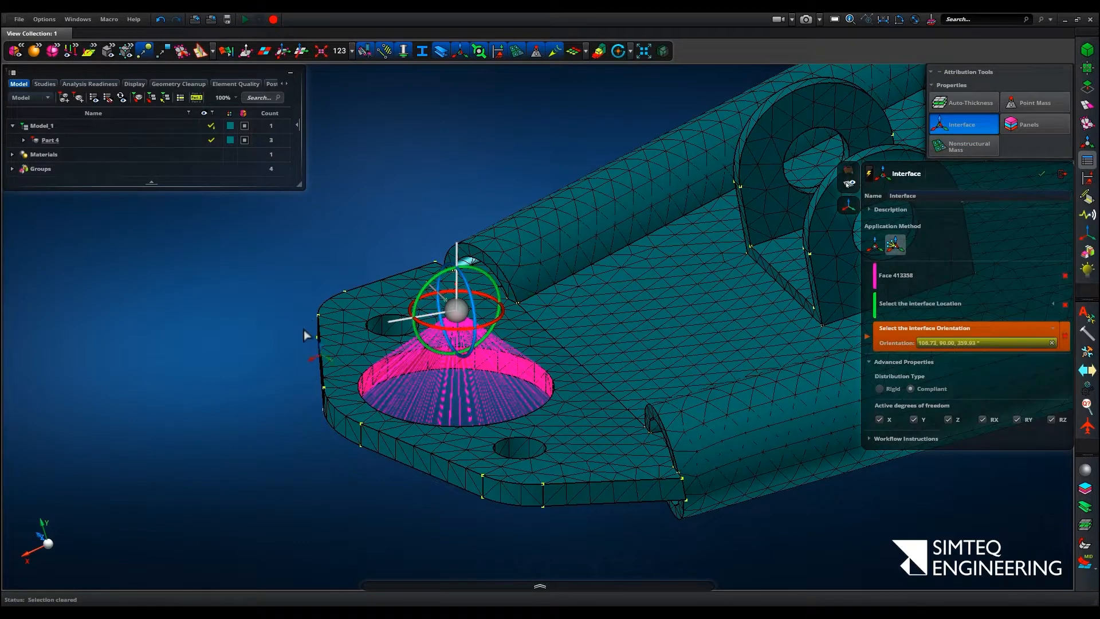
{"action": "middle_click", "coordinate": [226, 346]}
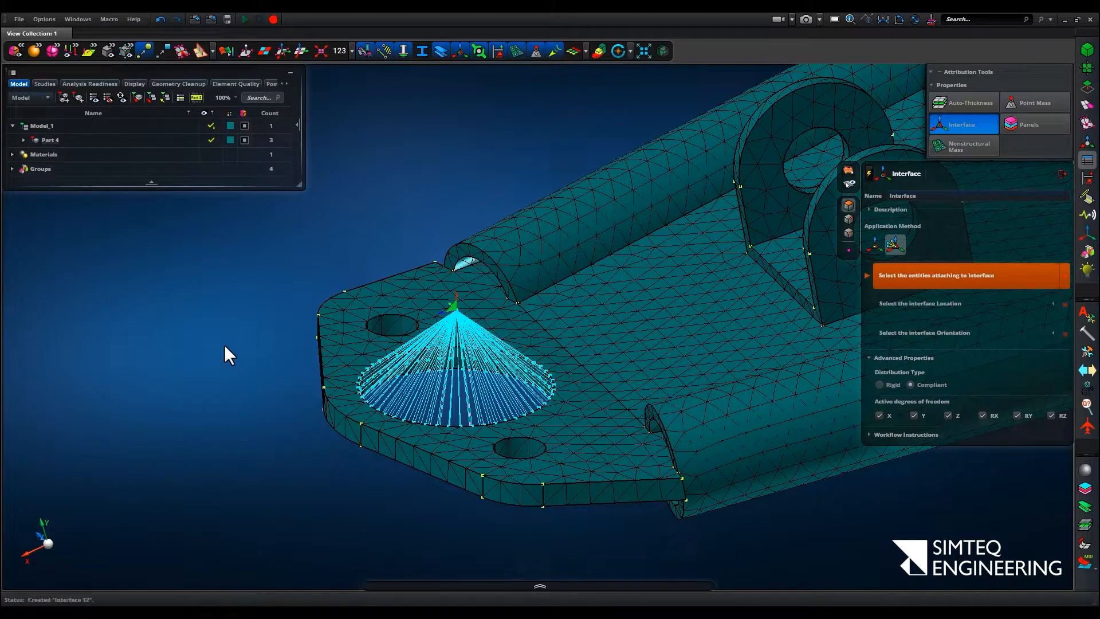
- Attach another compliant interface to the inner hole faces of both bracket lugs on the arm's central plate
{"action": "middle_click_drag", "start_coordinate": [299, 270], "coordinate": [319, 369]}
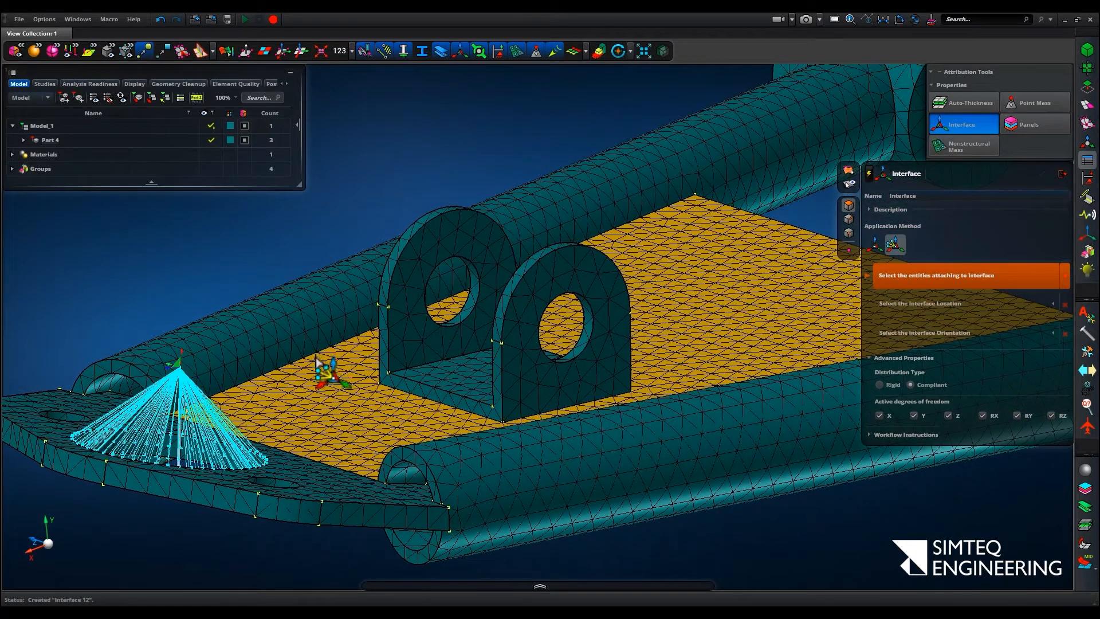
{"action": "left_click", "coordinate": [588, 318]}
{"action": "left_click", "coordinate": [475, 307]}
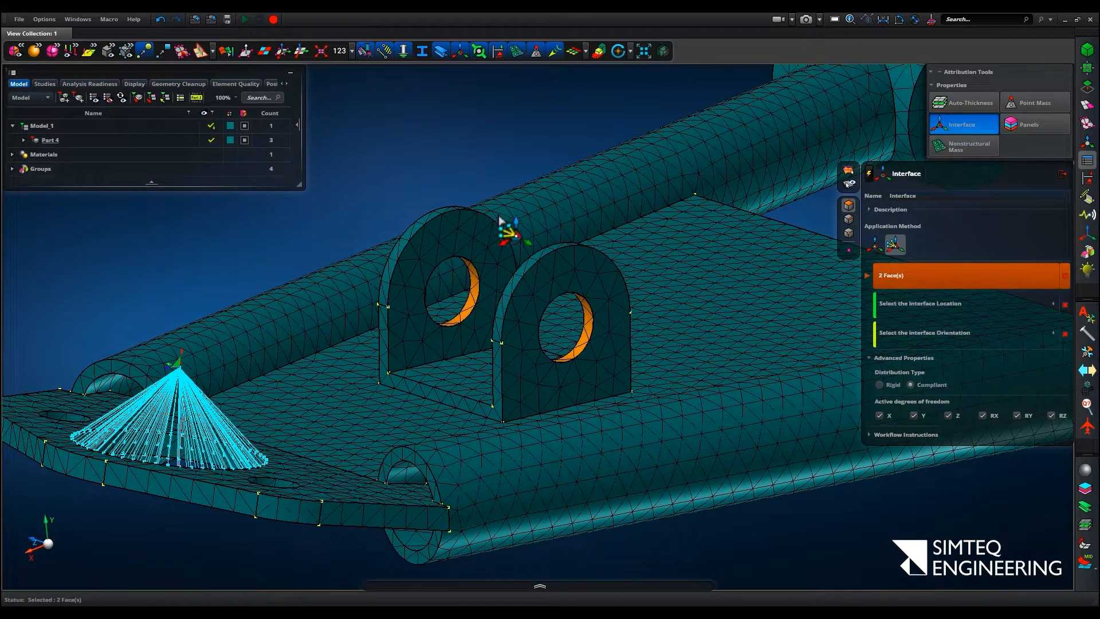
{"action": "middle_click", "coordinate": [497, 133]}
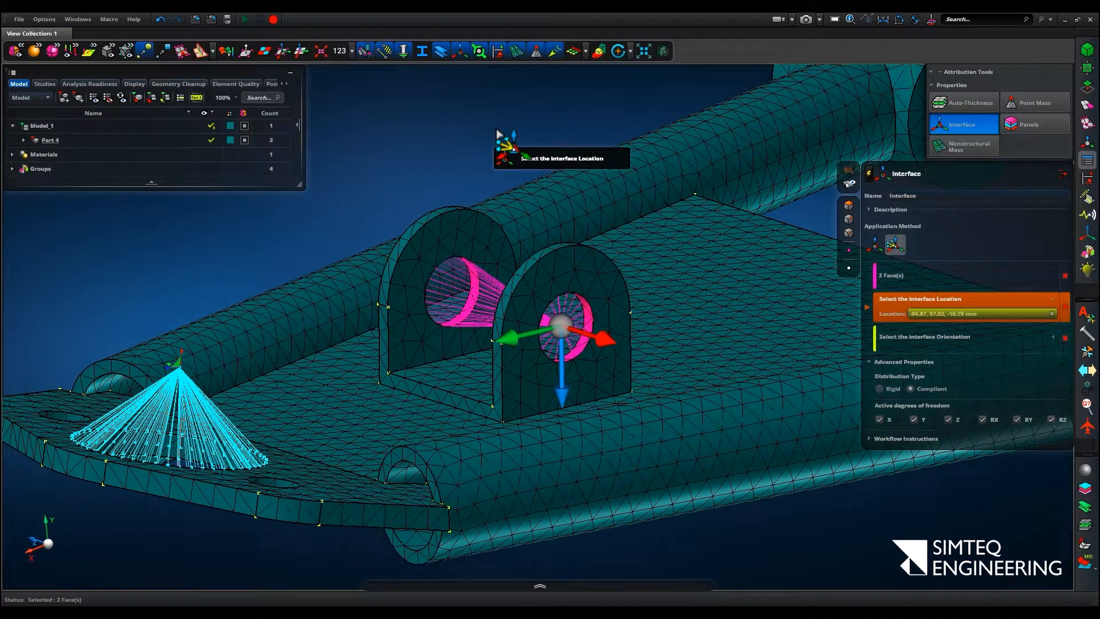
- Relocate the interface to the midpoint between the two lug holes, create it with the proposed orientation and close the Interface tool
{"action": "right_click_drag", "start_coordinate": [496, 131], "coordinate": [493, 153]}
{"action": "middle_click_drag", "start_coordinate": [494, 152], "coordinate": [495, 150]}
{"action": "scroll", "coordinate": [523, 177], "scroll_direction": "up", "scroll_amount": 5}
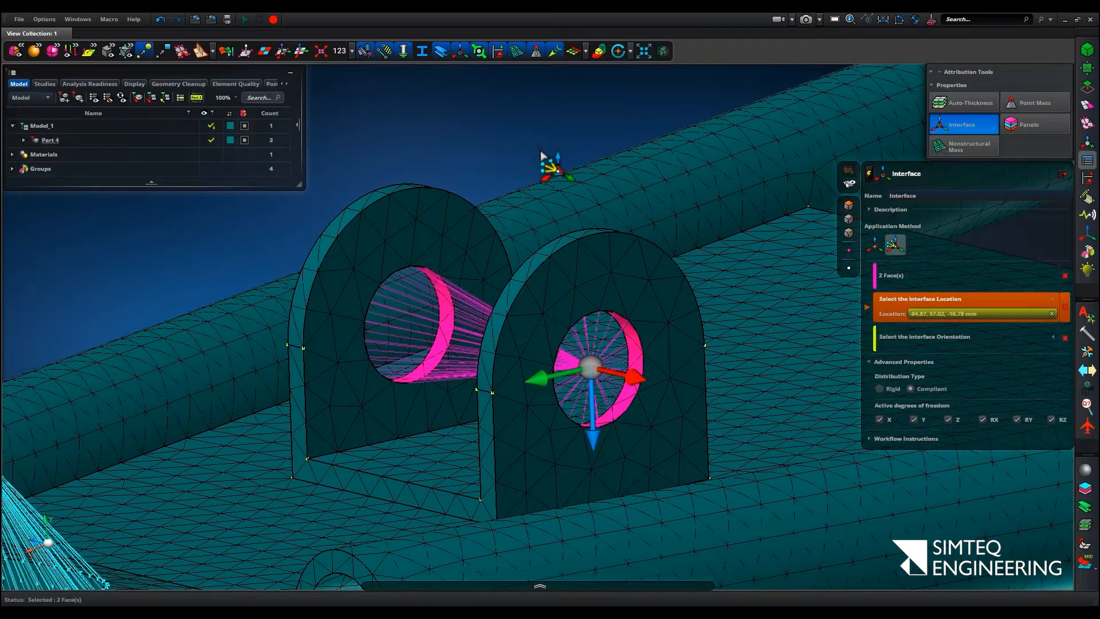
{"action": "middle_click_drag", "start_coordinate": [545, 162], "coordinate": [570, 167]}
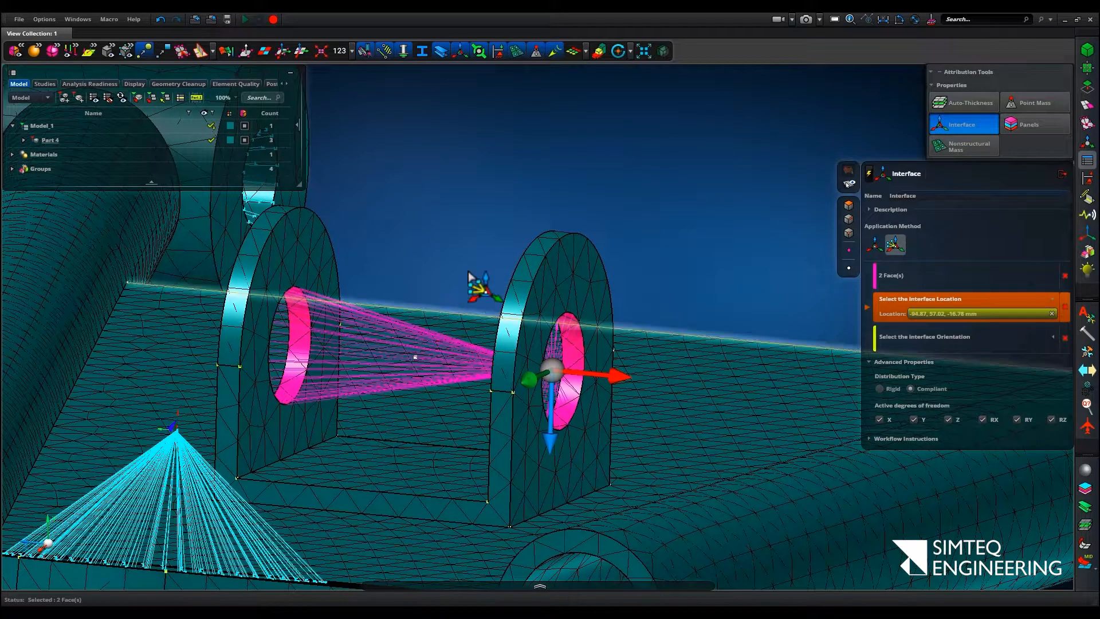
{"action": "middle_click_drag", "start_coordinate": [491, 256], "coordinate": [491, 253]}
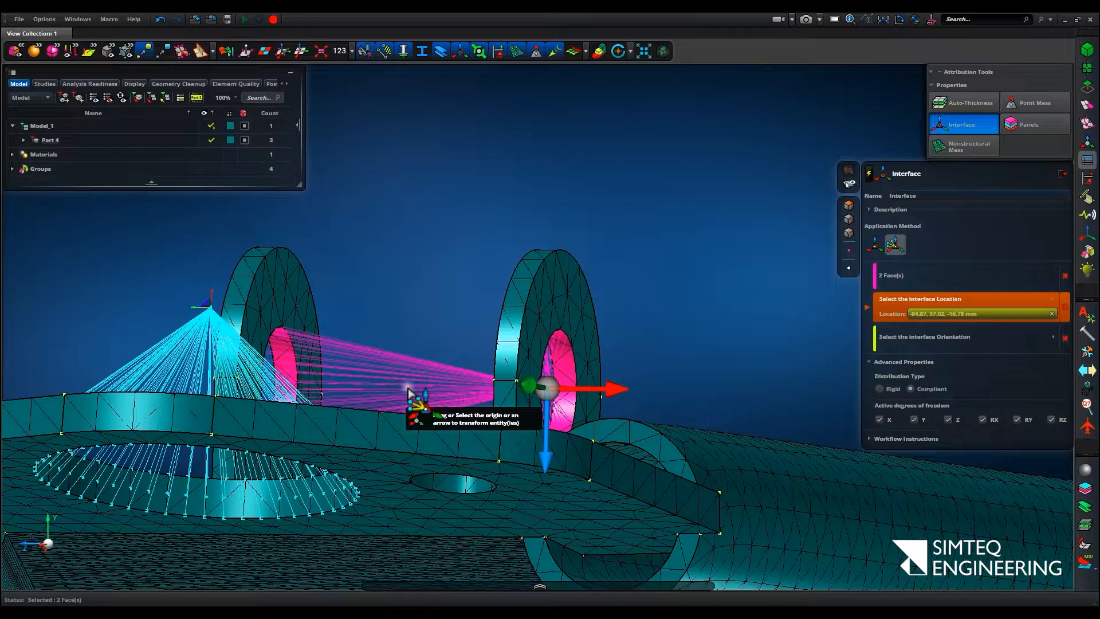
{"action": "left_click", "coordinate": [407, 389]}
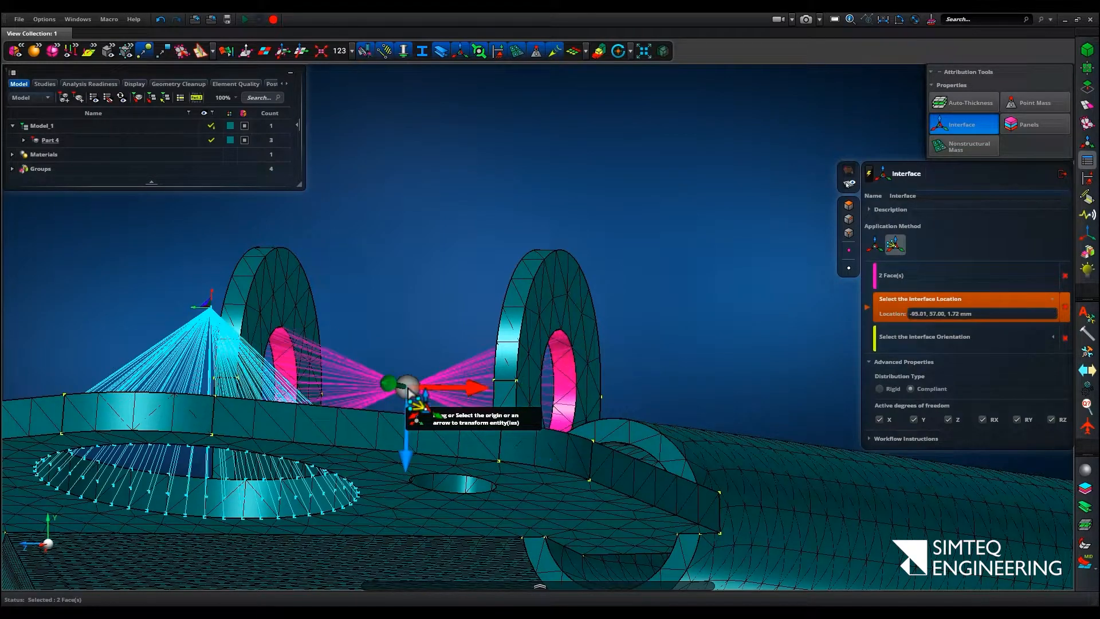
{"action": "middle_click_drag", "start_coordinate": [456, 305], "coordinate": [435, 318]}
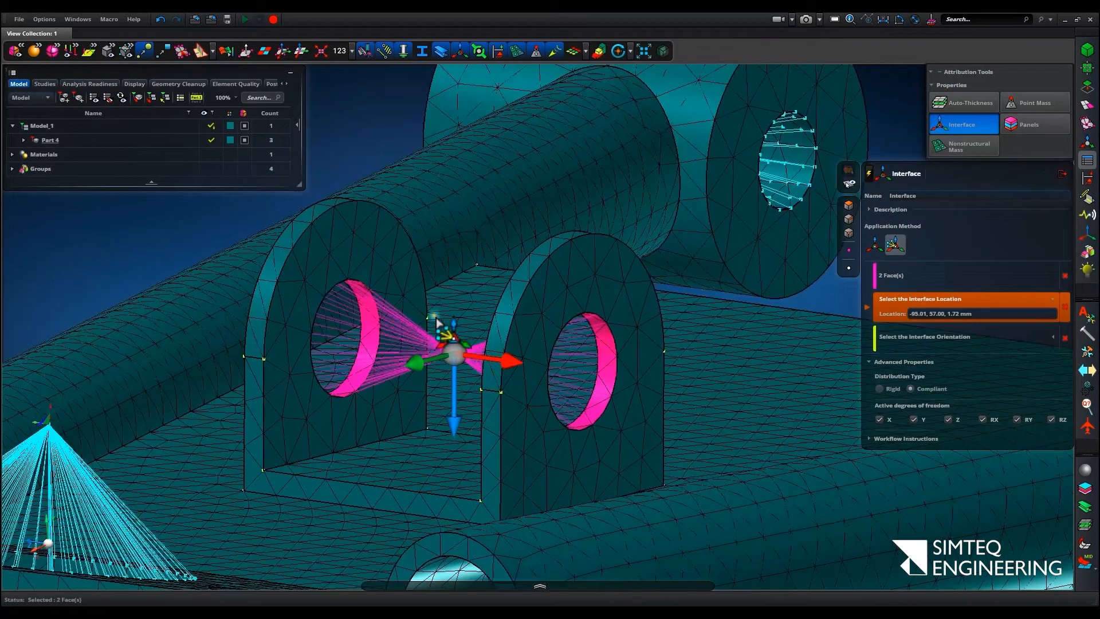
{"action": "scroll", "coordinate": [485, 304], "scroll_direction": "down", "scroll_amount": 5}
{"action": "middle_click", "coordinate": [358, 240]}
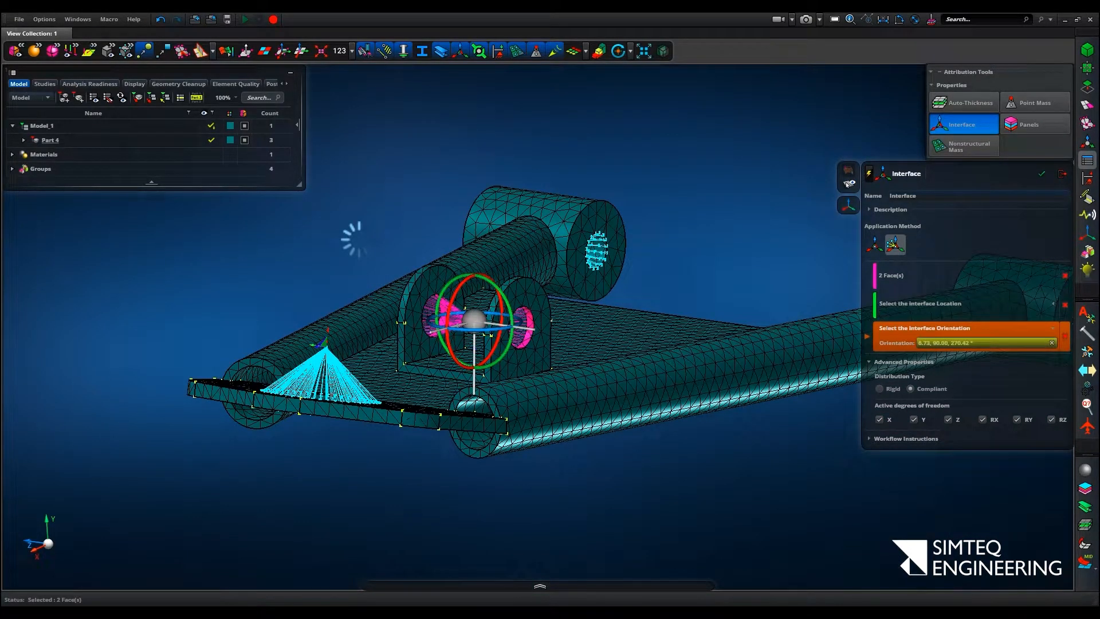
{"action": "middle_click", "coordinate": [358, 239]}
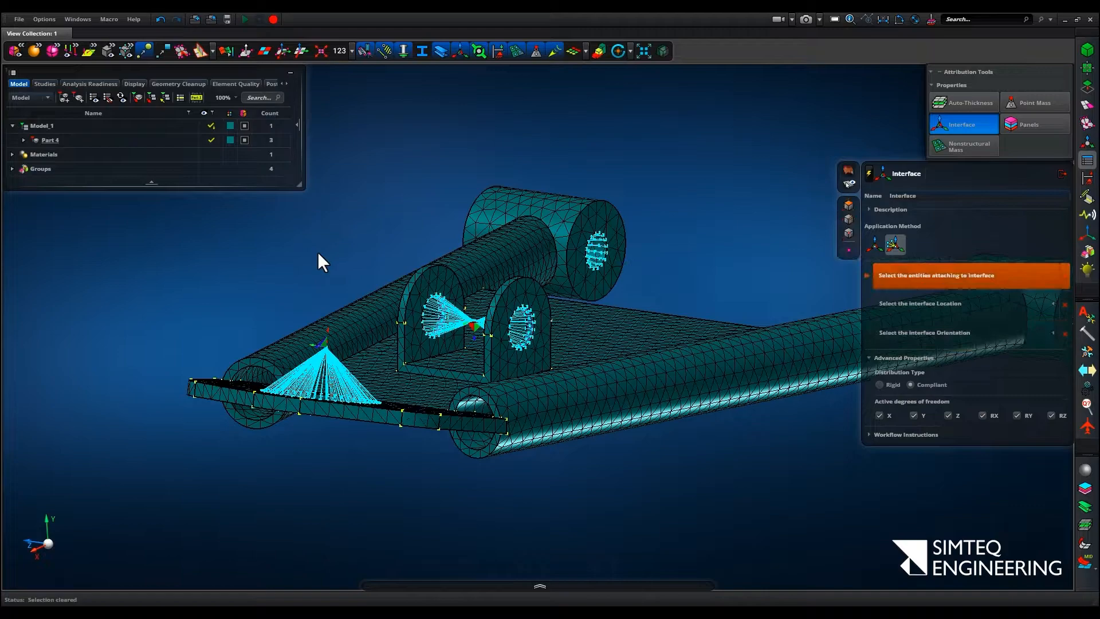
{"action": "left_click", "coordinate": [1058, 173]}
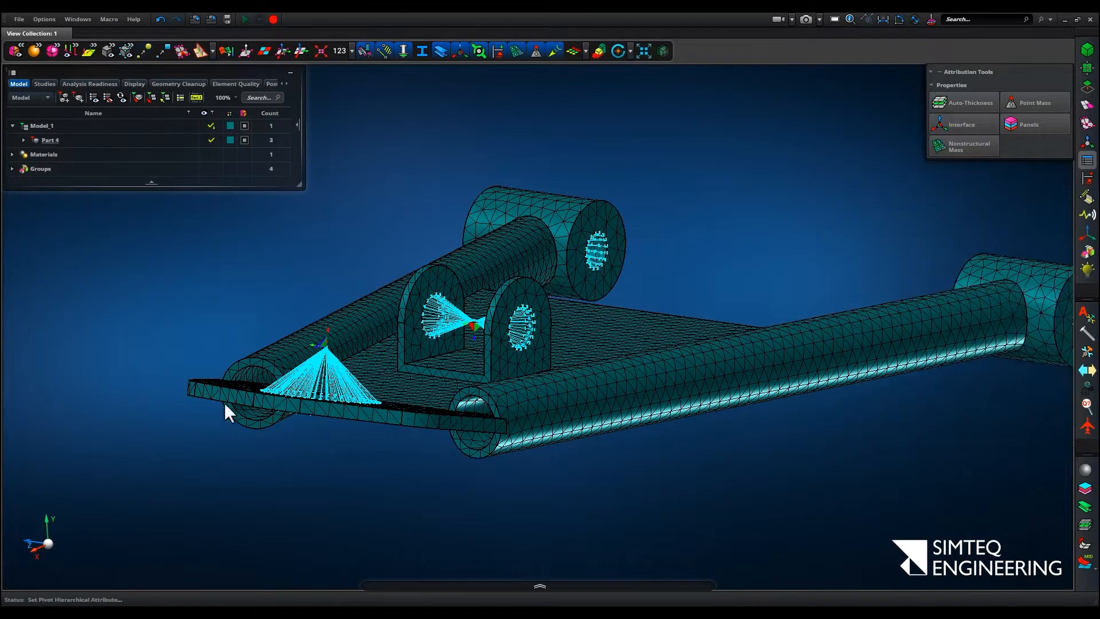
- Fit the arm in isometric view, expand Part 4's interfaces in the model tree and open Interface 12 for editing
{"action": "left_click", "coordinate": [47, 544]}
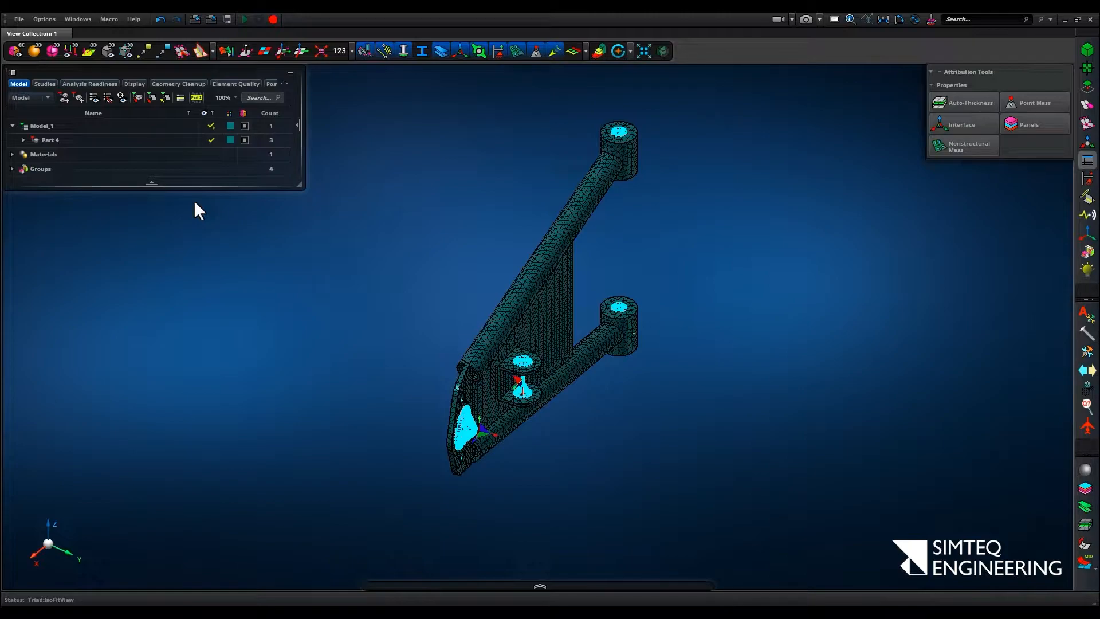
{"action": "left_click", "coordinate": [31, 141]}
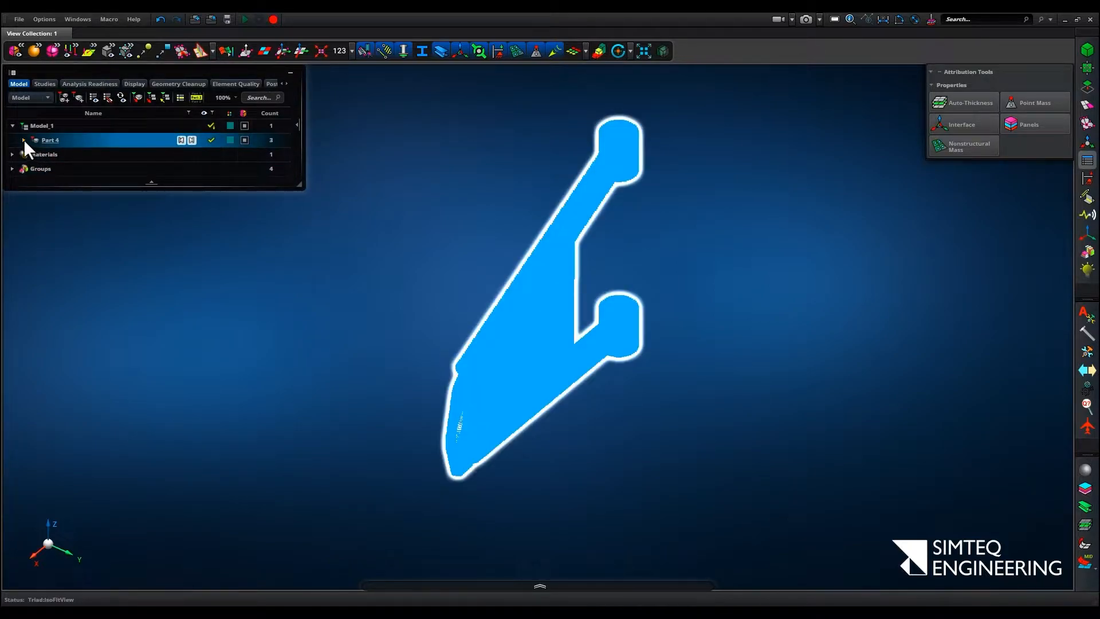
{"action": "left_click", "coordinate": [24, 140]}
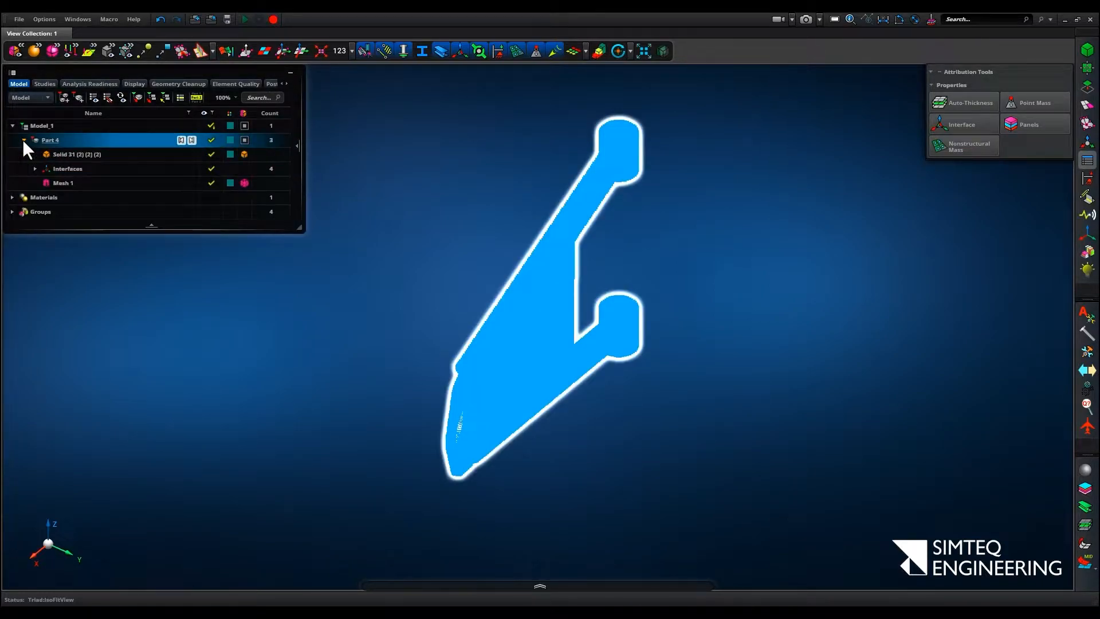
{"action": "left_click", "coordinate": [33, 169]}
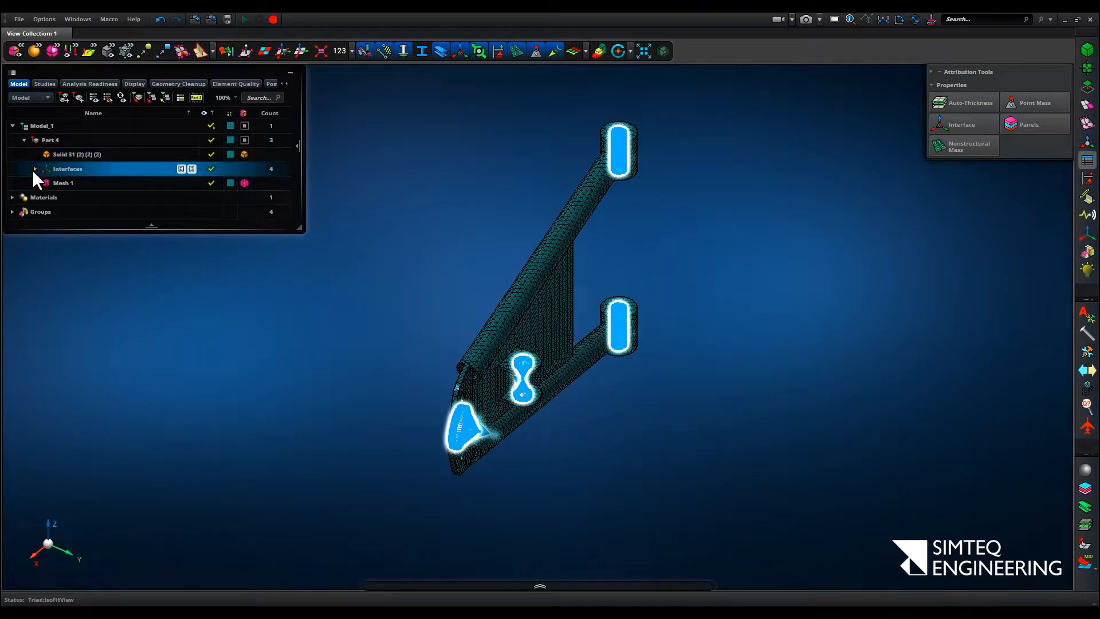
{"action": "left_click", "coordinate": [35, 169]}
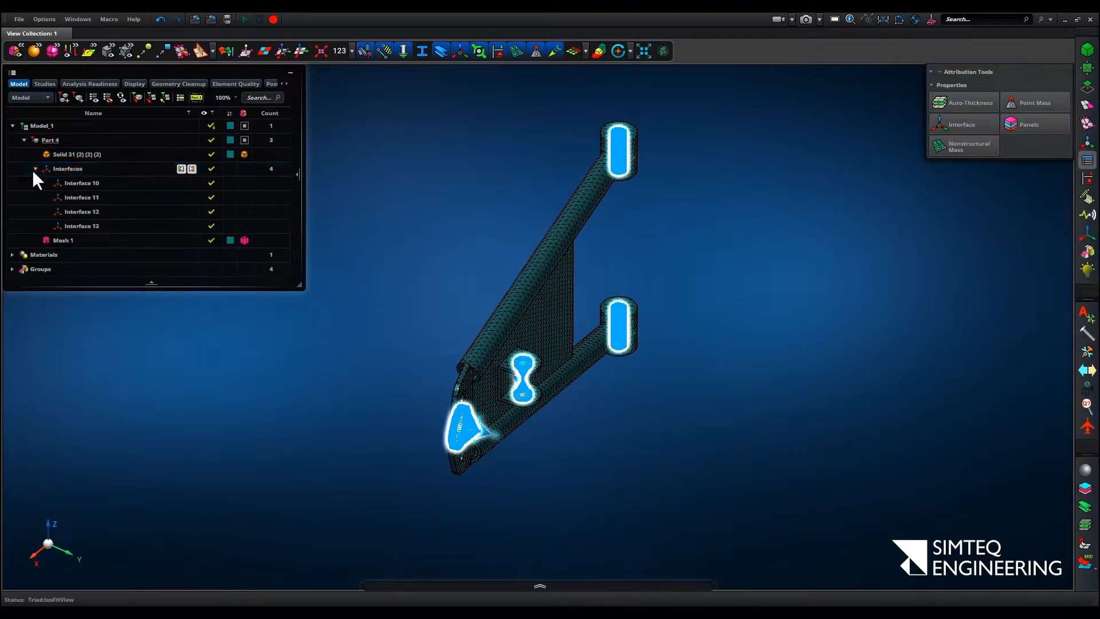
{"action": "double_click", "coordinate": [87, 212]}
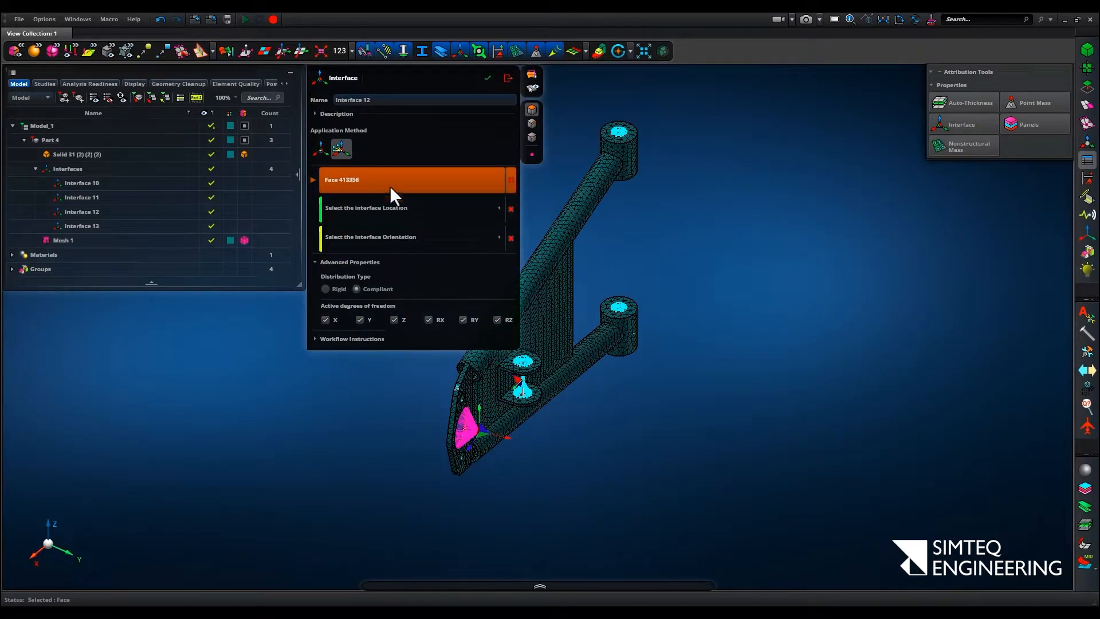
- Move Interface 12's location from its offset position to the centre of the large end-plate hole
{"action": "middle_click_drag", "start_coordinate": [397, 373], "coordinate": [587, 378]}
{"action": "scroll", "coordinate": [644, 441], "scroll_direction": "up", "scroll_amount": 8}
{"action": "left_click", "coordinate": [712, 474]}
{"action": "middle_click_drag", "start_coordinate": [539, 486], "coordinate": [474, 417]}
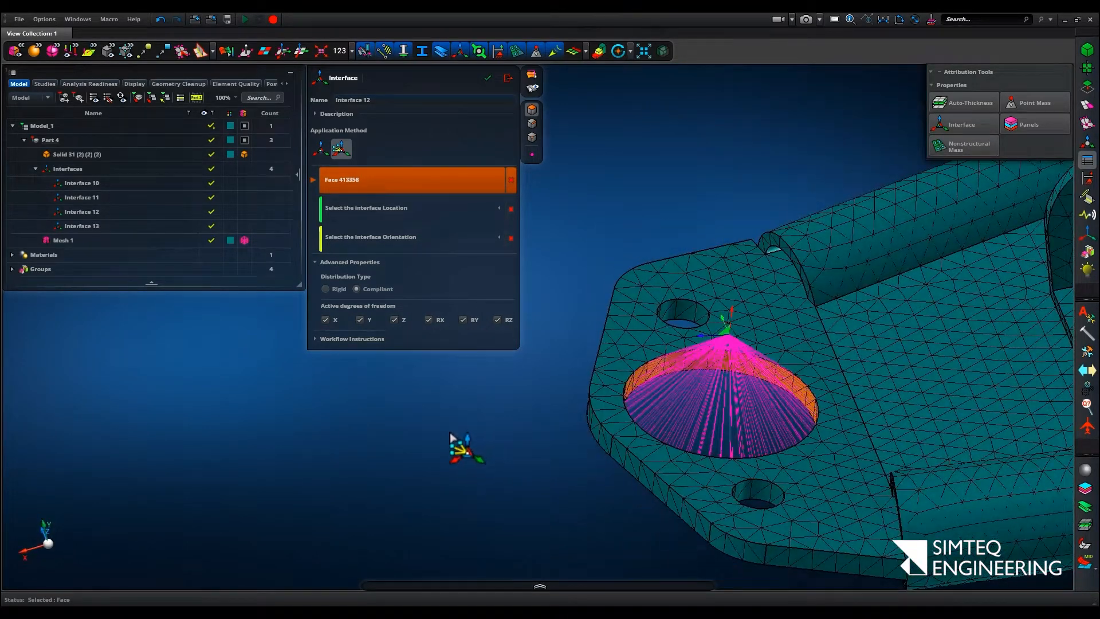
{"action": "middle_click", "coordinate": [421, 450]}
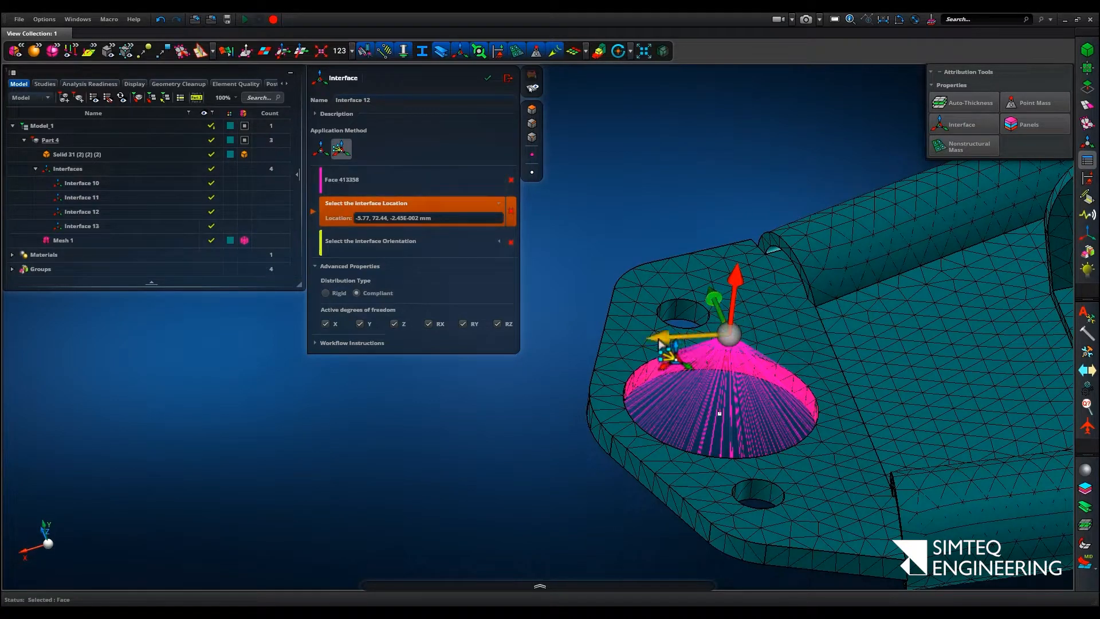
{"action": "left_click", "coordinate": [731, 338]}
{"action": "scroll", "coordinate": [732, 342], "scroll_direction": "up", "scroll_amount": 2}
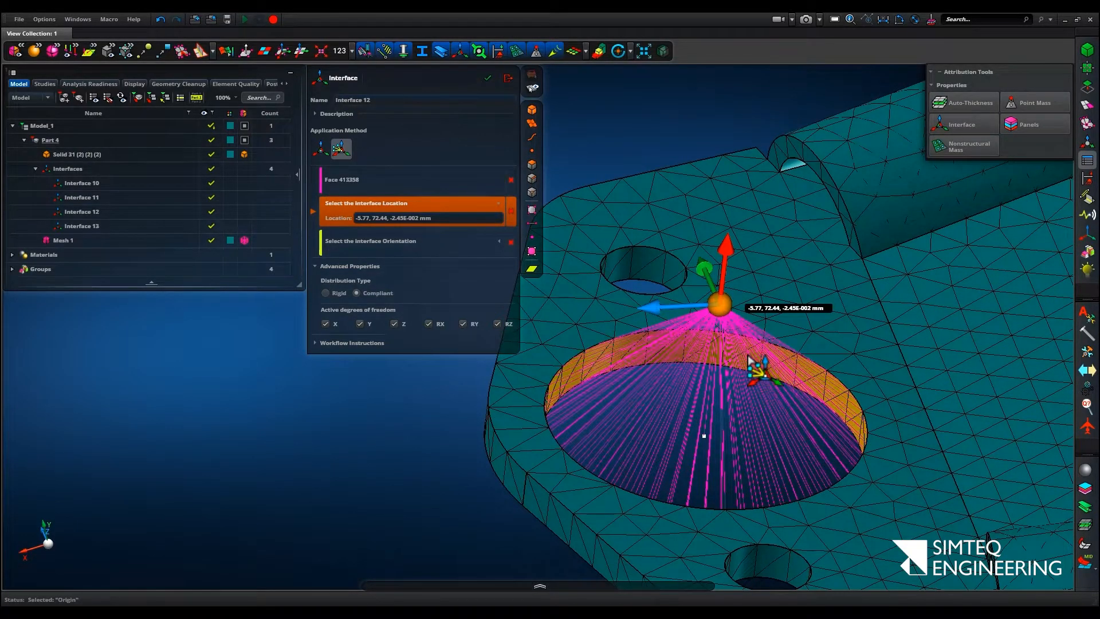
{"action": "left_click", "coordinate": [748, 360]}
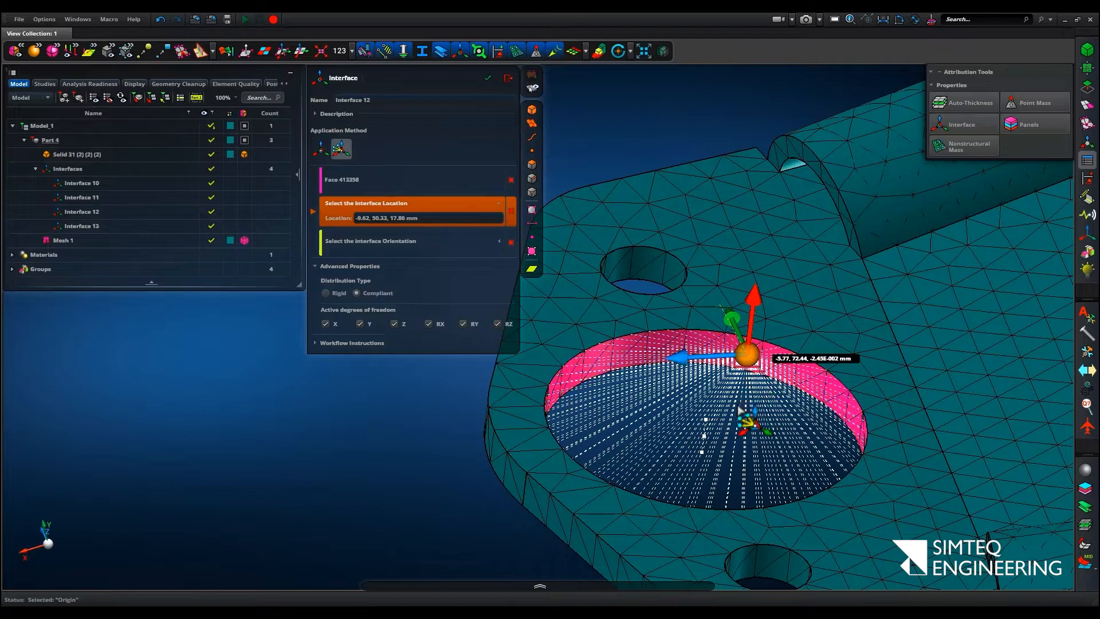
{"action": "left_click", "coordinate": [705, 440]}
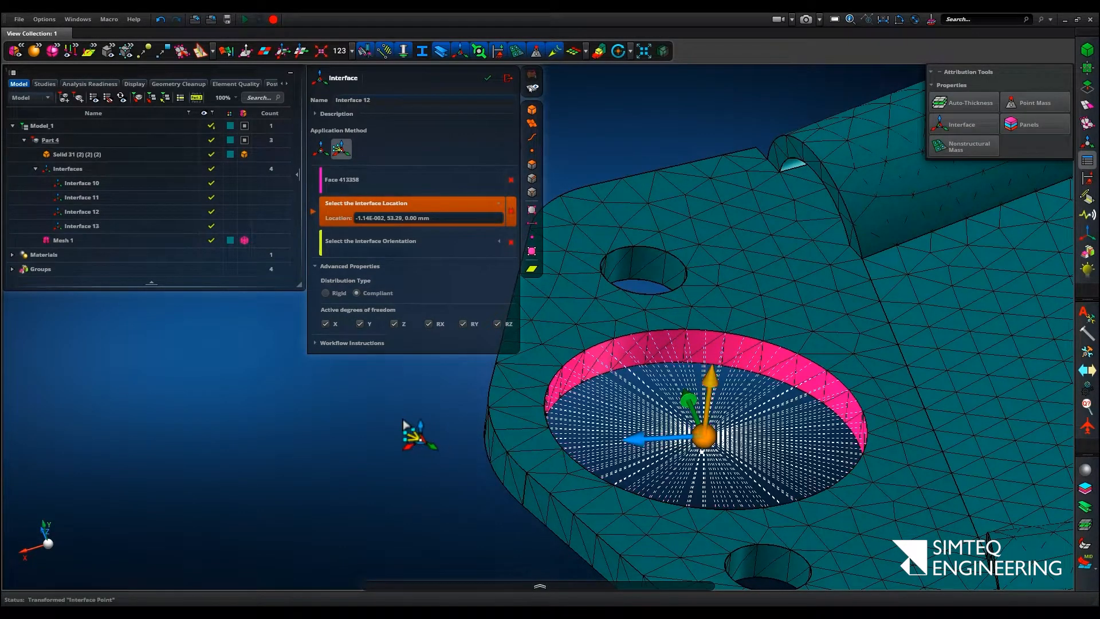
{"action": "middle_click", "coordinate": [404, 425]}
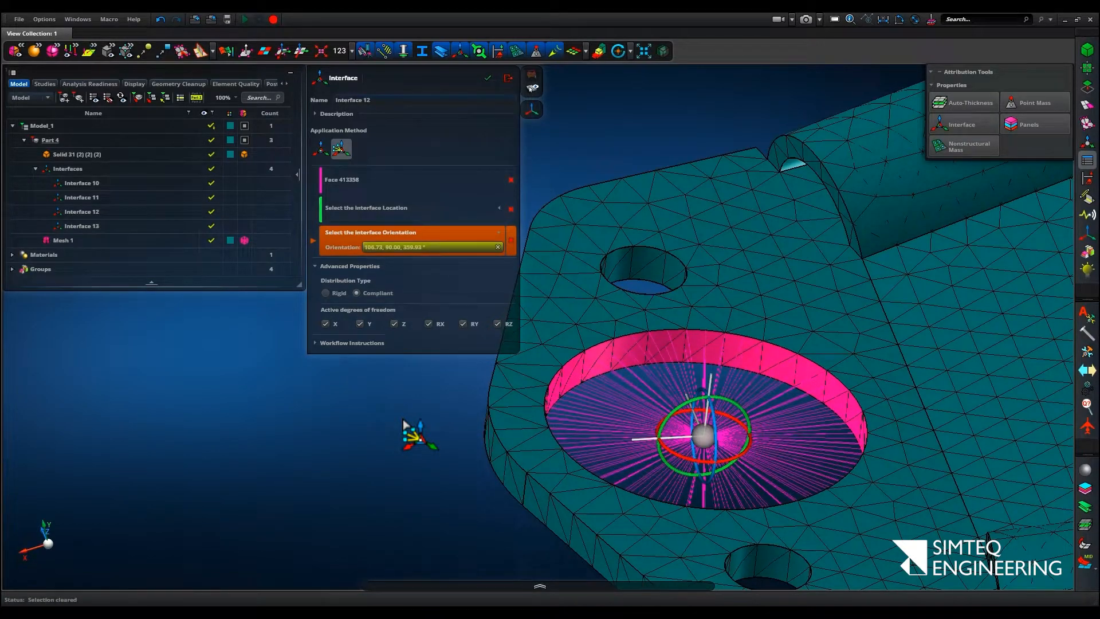
- Set the first Euler angle of Interface 12's orientation to 90°, update the interface and close the Interface tool
{"action": "left_click", "coordinate": [497, 246]}
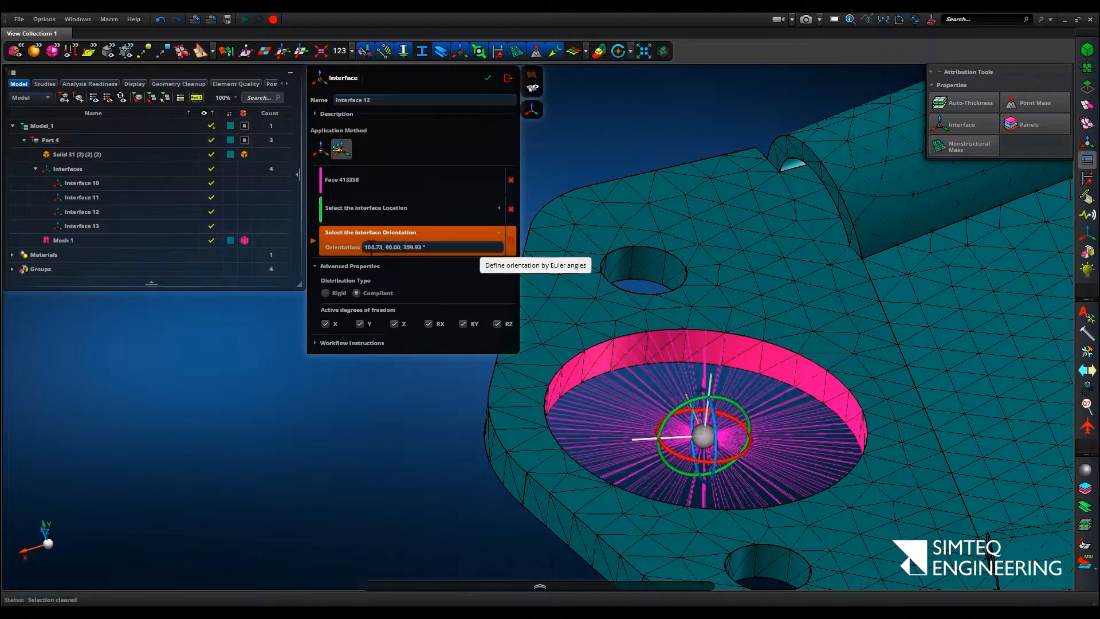
{"action": "left_click", "coordinate": [383, 246]}
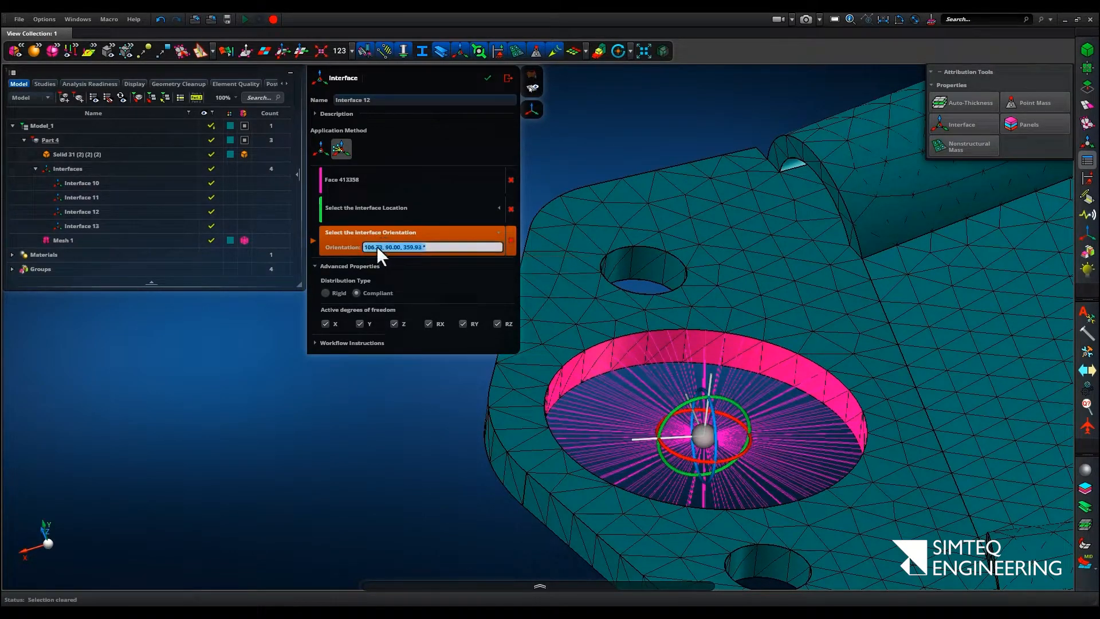
{"action": "left_click", "coordinate": [381, 247]}
{"action": "type", "text": "90"}
{"action": "key", "text": "Return"}
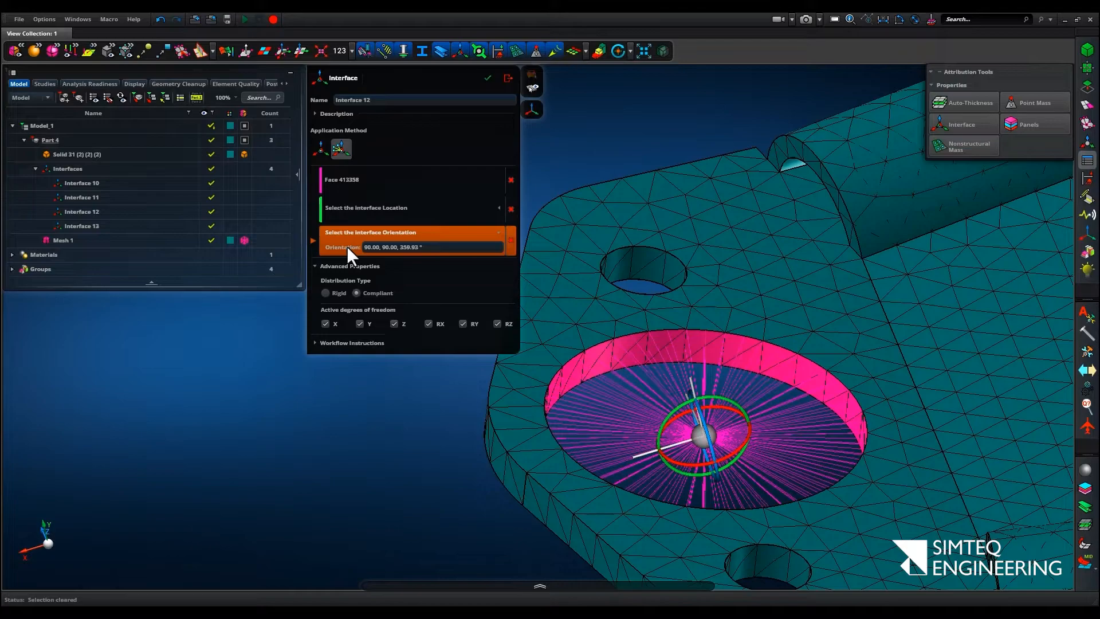
{"action": "middle_click", "coordinate": [266, 391]}
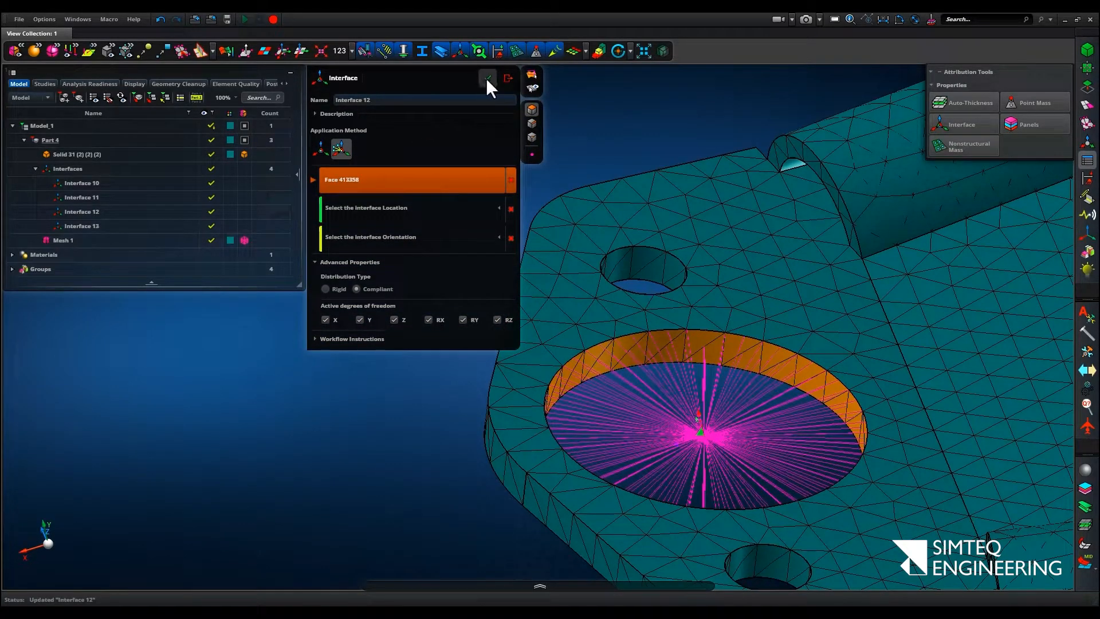
{"action": "left_click", "coordinate": [507, 77]}
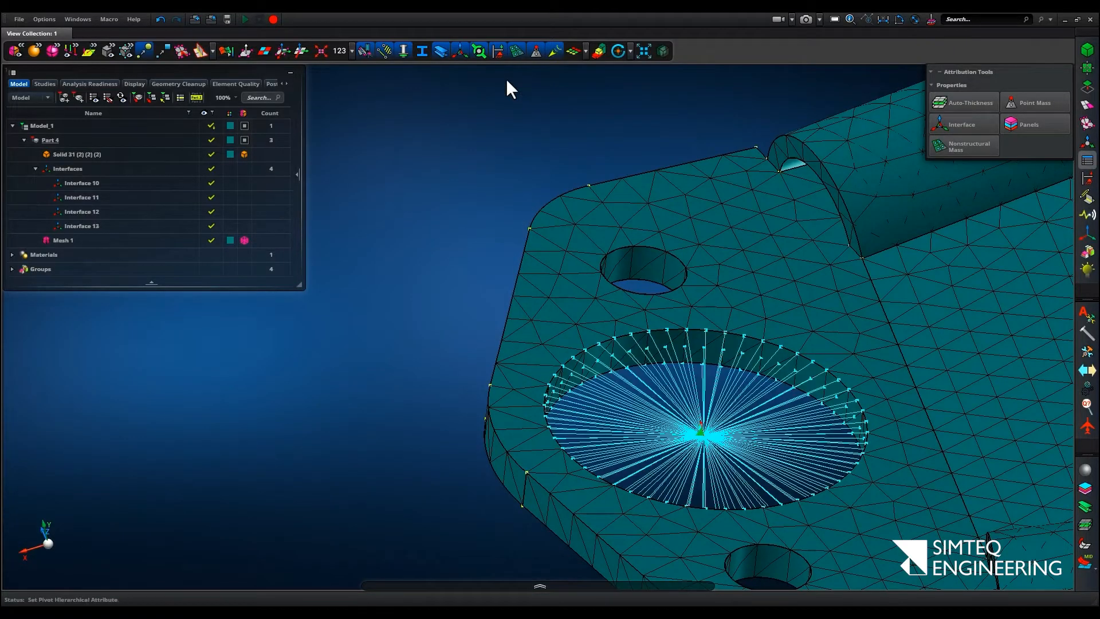
- Fit the arm in isometric view, show the analysis controls and place Part 4 in the analysis scene
{"action": "left_click", "coordinate": [46, 542]}
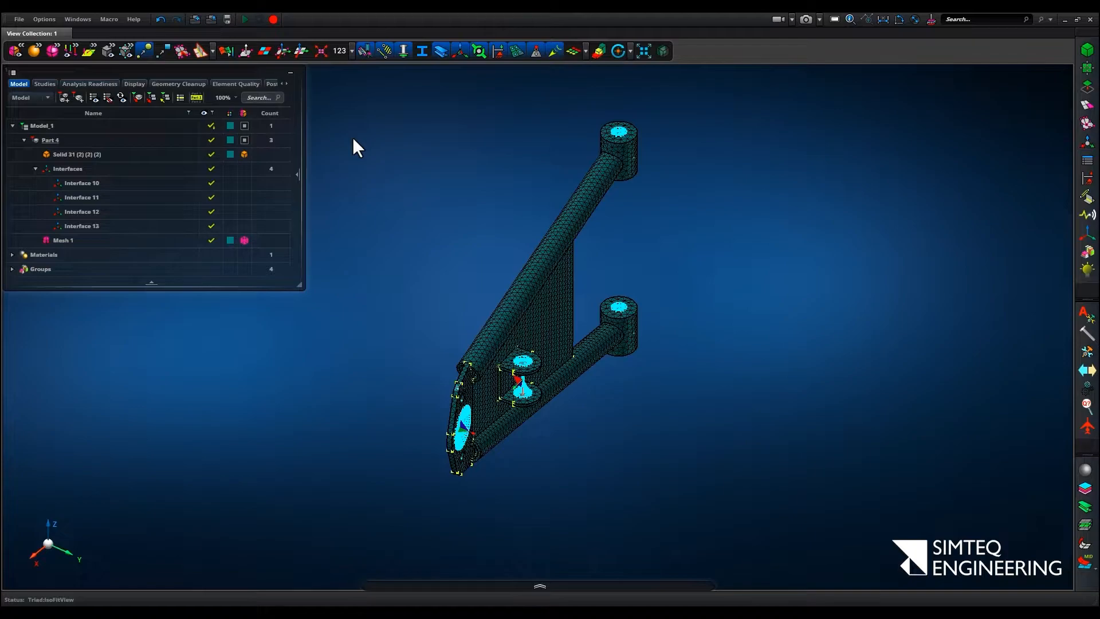
{"action": "left_click", "coordinate": [540, 585]}
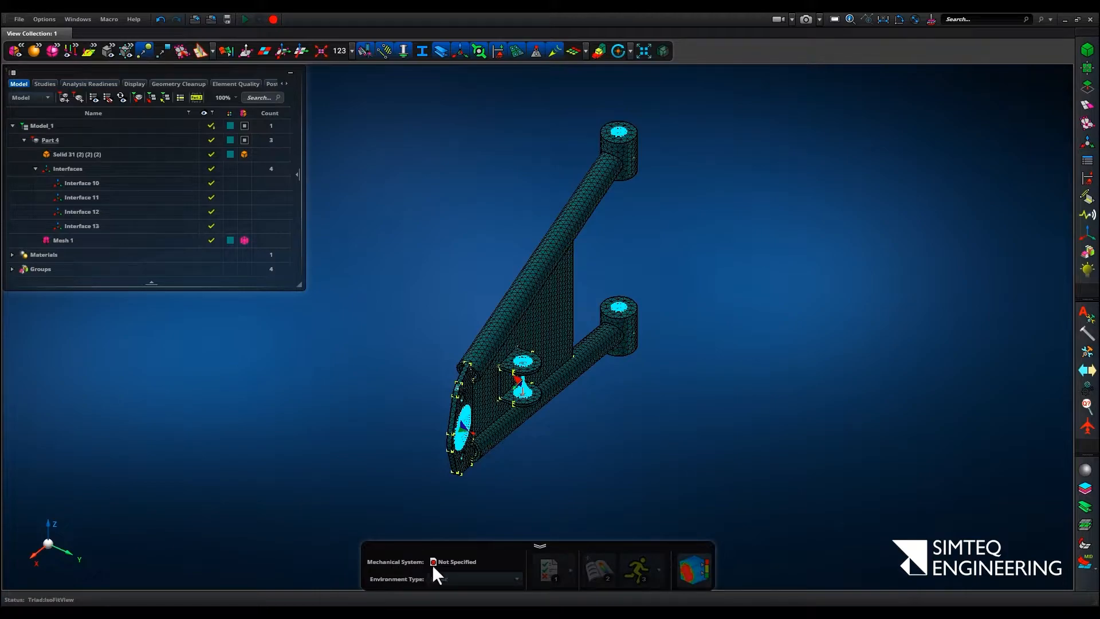
{"action": "mouse_move", "coordinate": [470, 562]}
{"action": "left_click", "coordinate": [46, 140]}
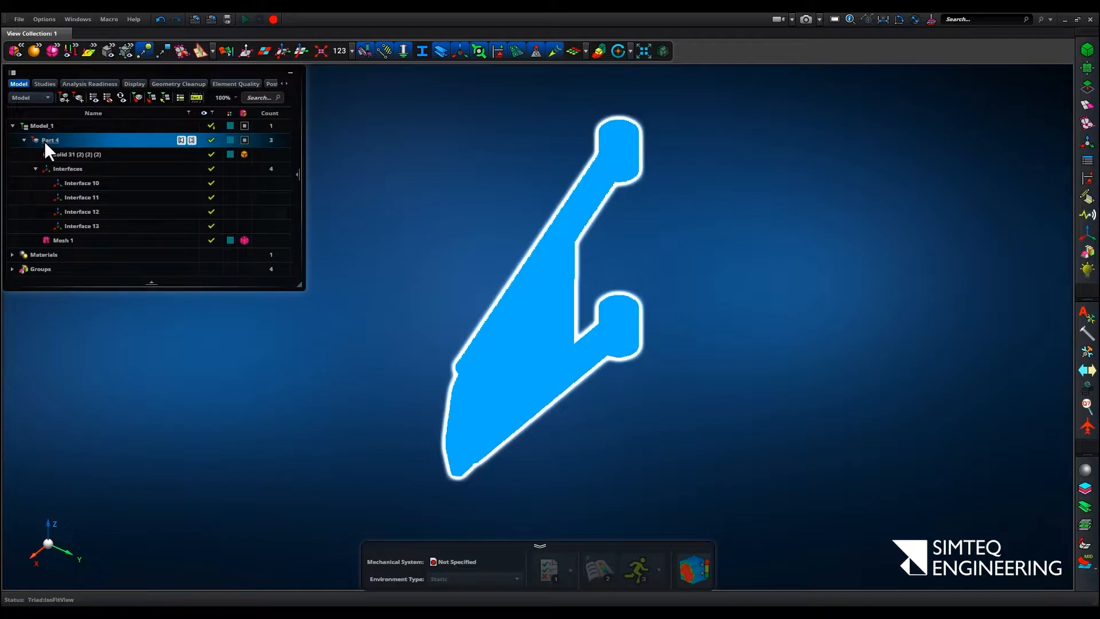
{"action": "right_click", "coordinate": [44, 141]}
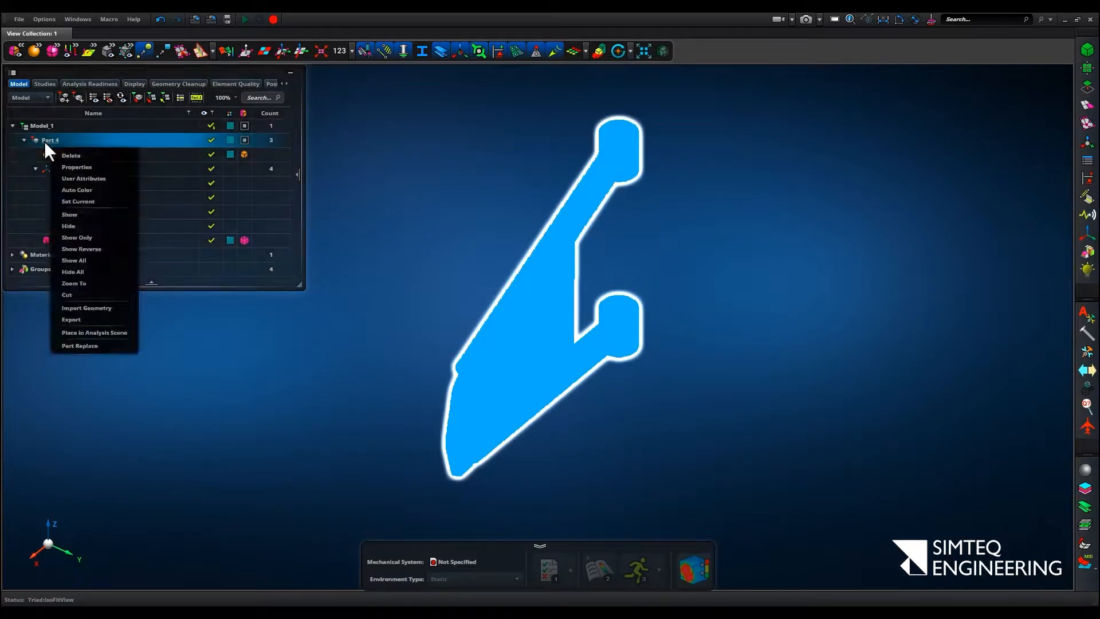
{"action": "left_click", "coordinate": [98, 332]}
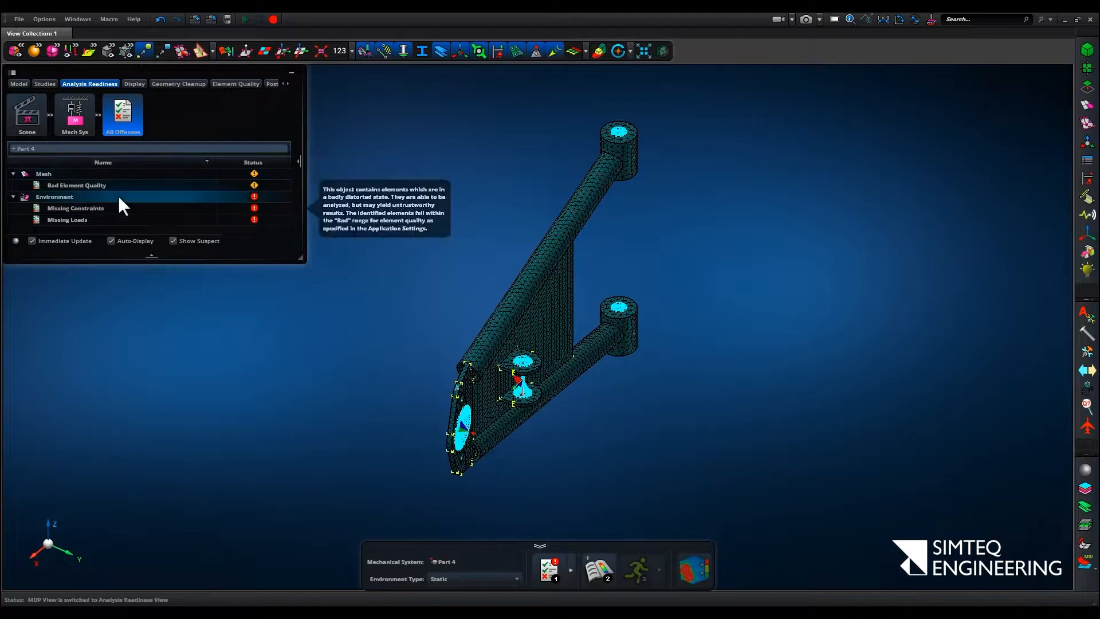
- Set the environment type to Normal Modes and generate a mode scenario for Part 4
{"action": "mouse_move", "coordinate": [133, 211]}
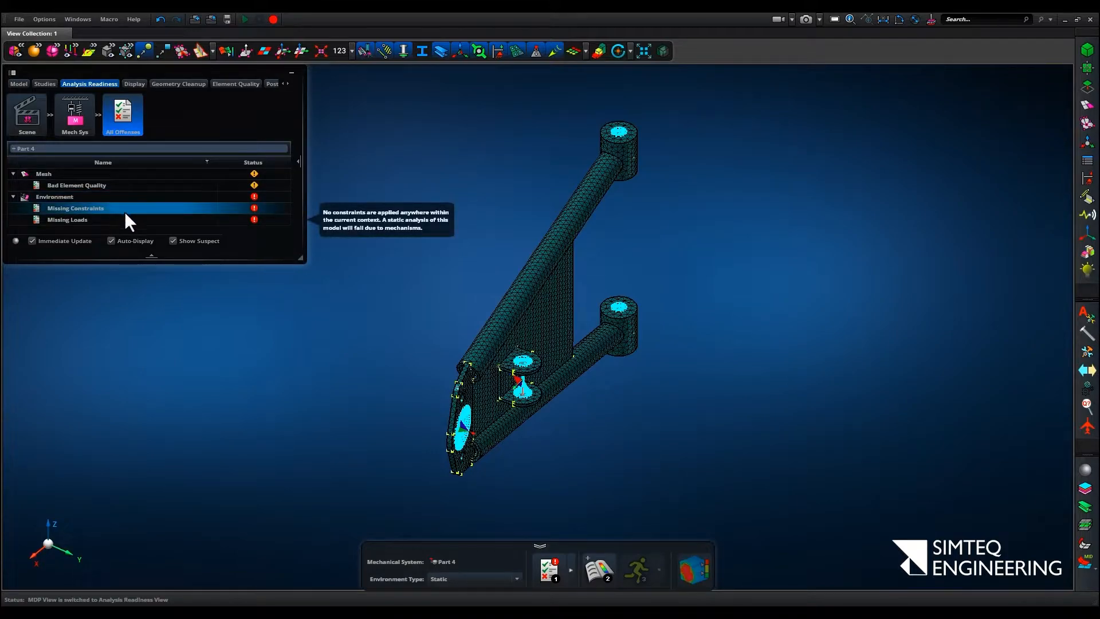
{"action": "left_click", "coordinate": [452, 579]}
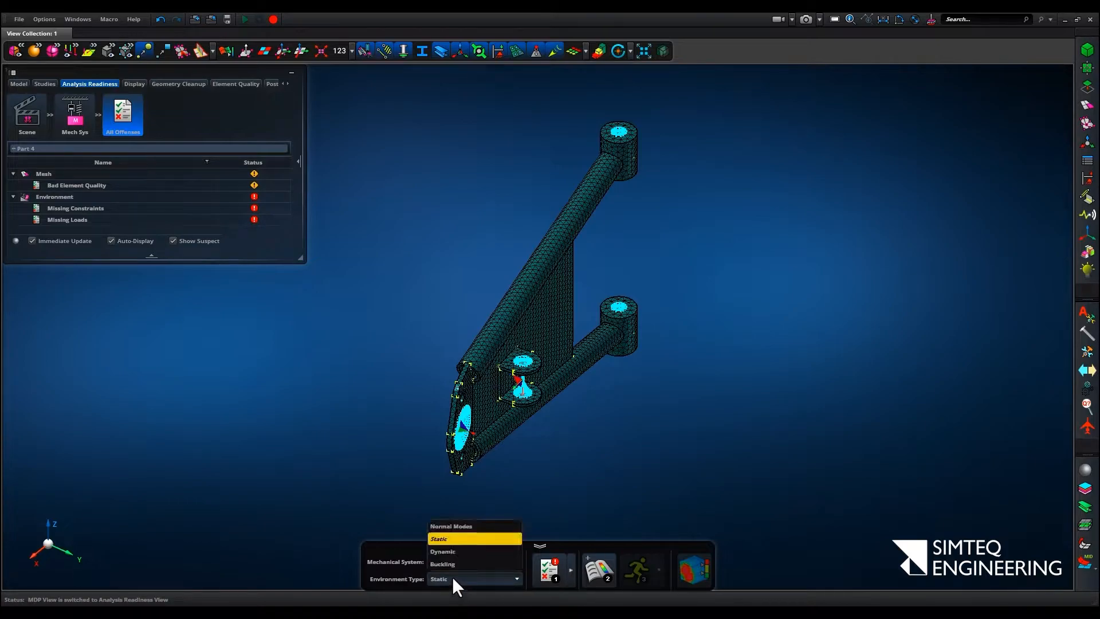
{"action": "left_click", "coordinate": [460, 524]}
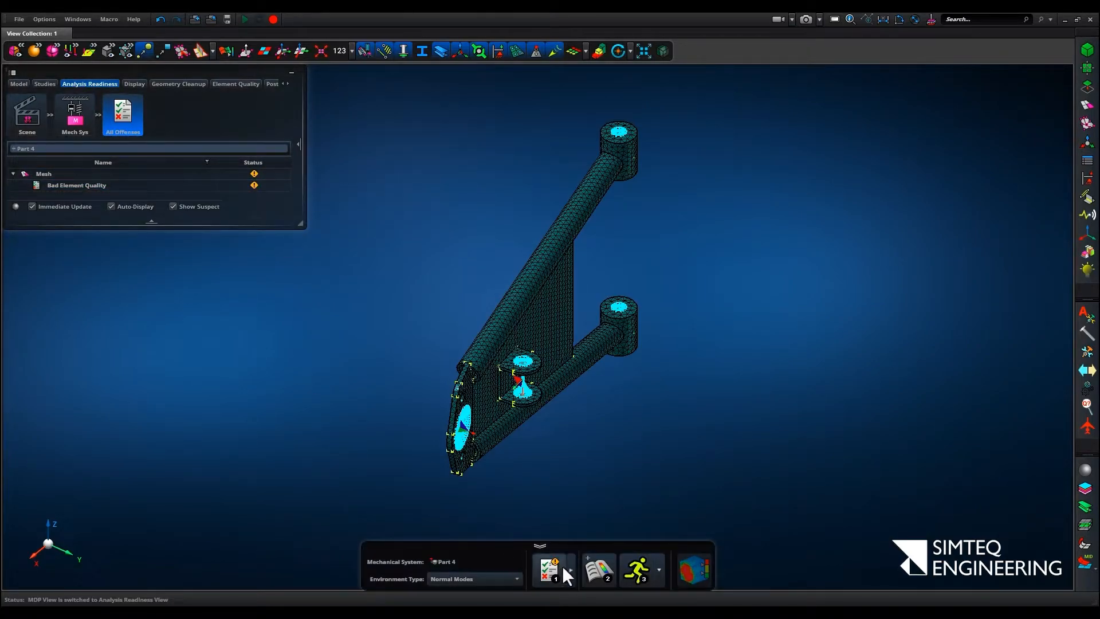
{"action": "left_click", "coordinate": [596, 572]}
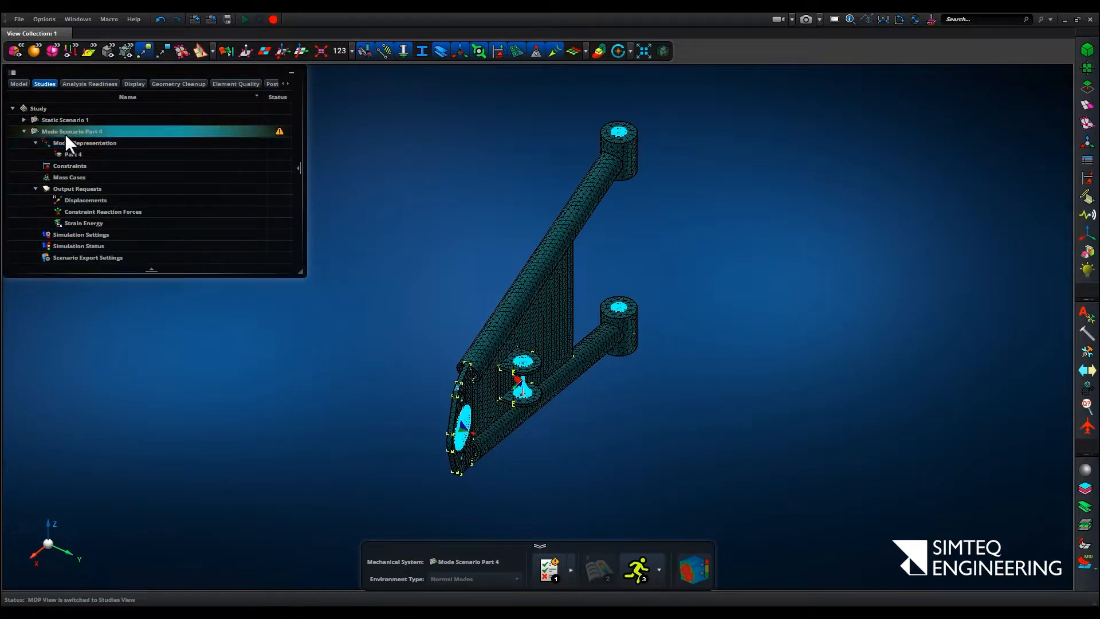
- Enable flex body output in the scenario's MNF export requests, with Partial Mass Invariants, grid point stresses and grid point strains
{"action": "left_click", "coordinate": [72, 154]}
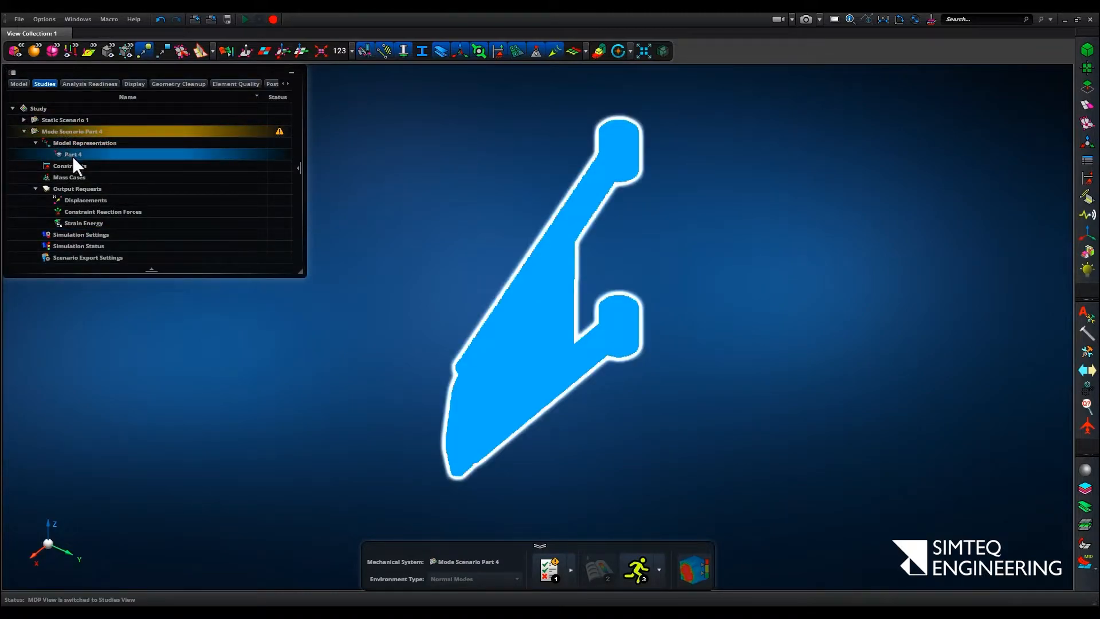
{"action": "left_click", "coordinate": [78, 168]}
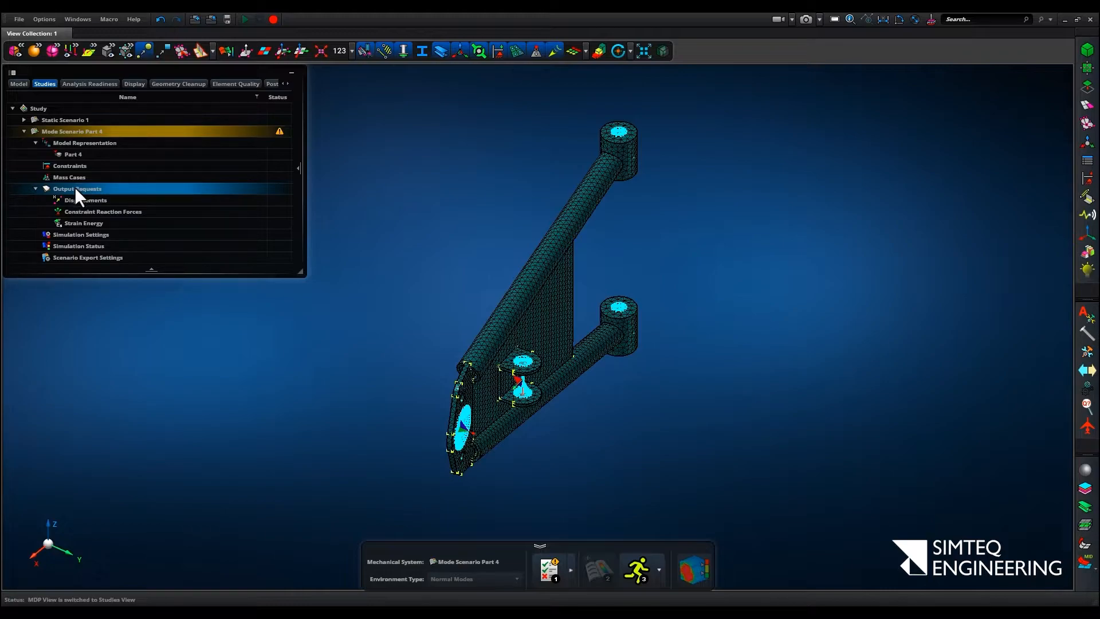
{"action": "left_click", "coordinate": [75, 190]}
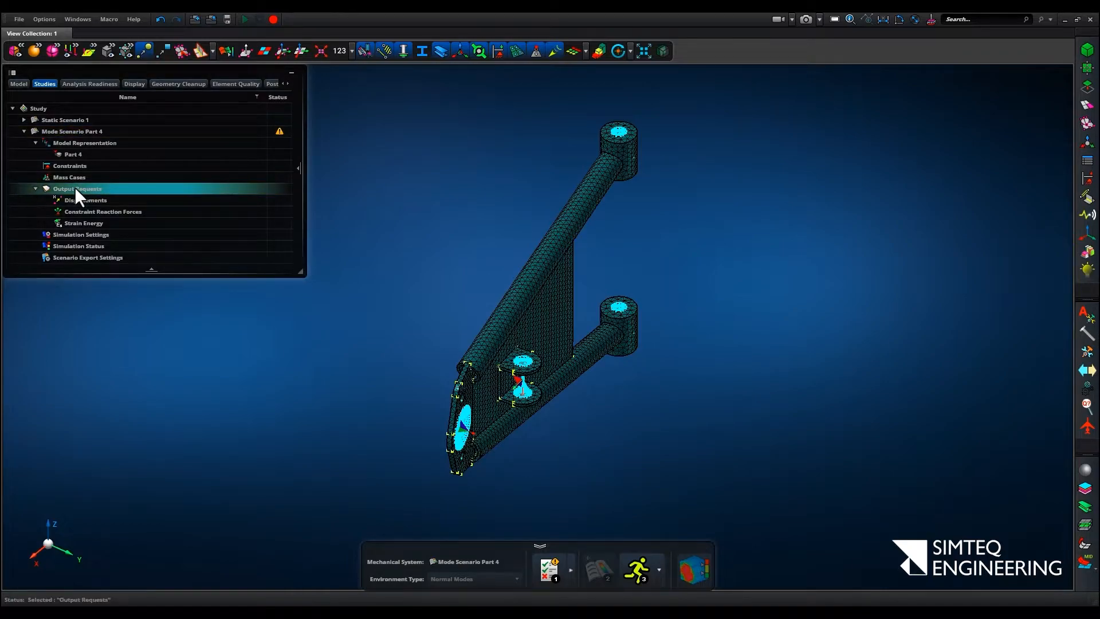
{"action": "double_click", "coordinate": [110, 210]}
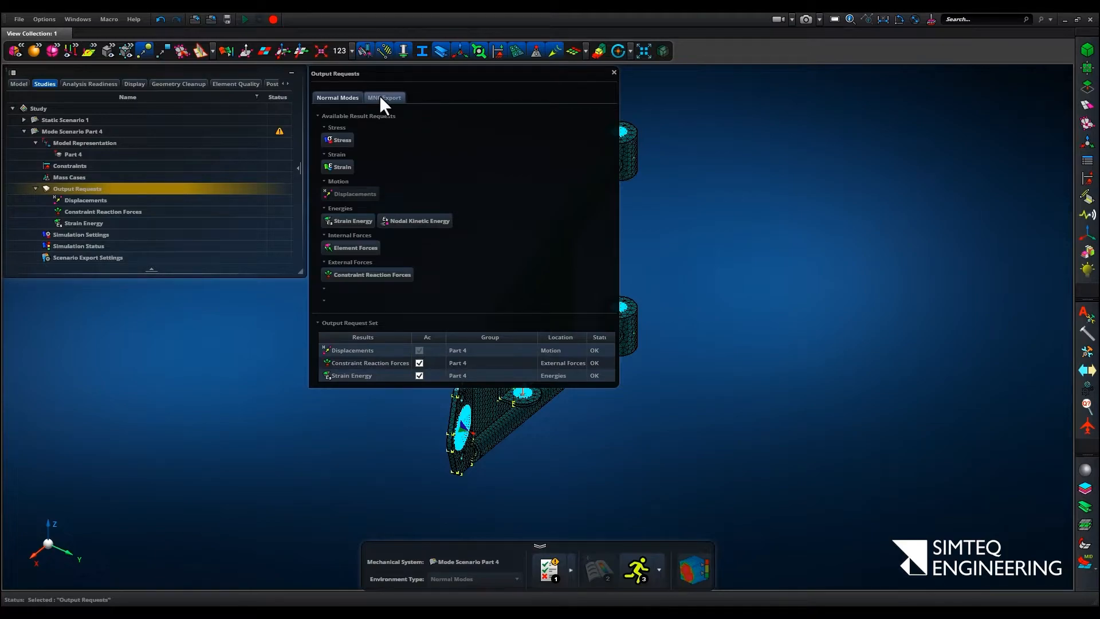
{"action": "left_click", "coordinate": [382, 98]}
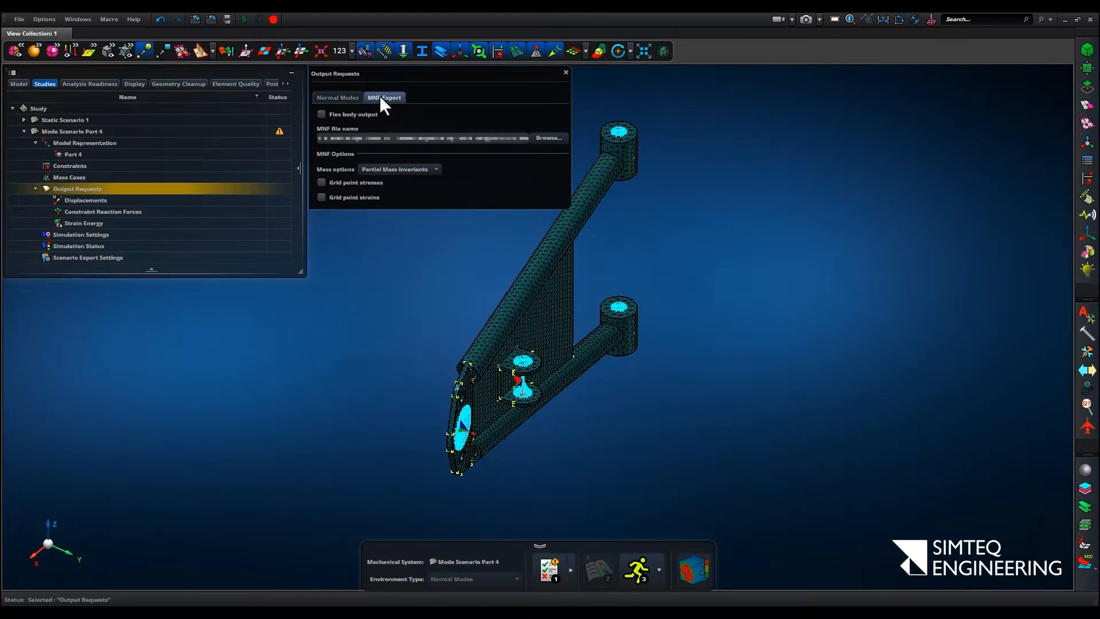
{"action": "left_click", "coordinate": [322, 114]}
{"action": "left_click", "coordinate": [401, 170]}
{"action": "left_click", "coordinate": [400, 178]}
{"action": "left_click", "coordinate": [321, 197]}
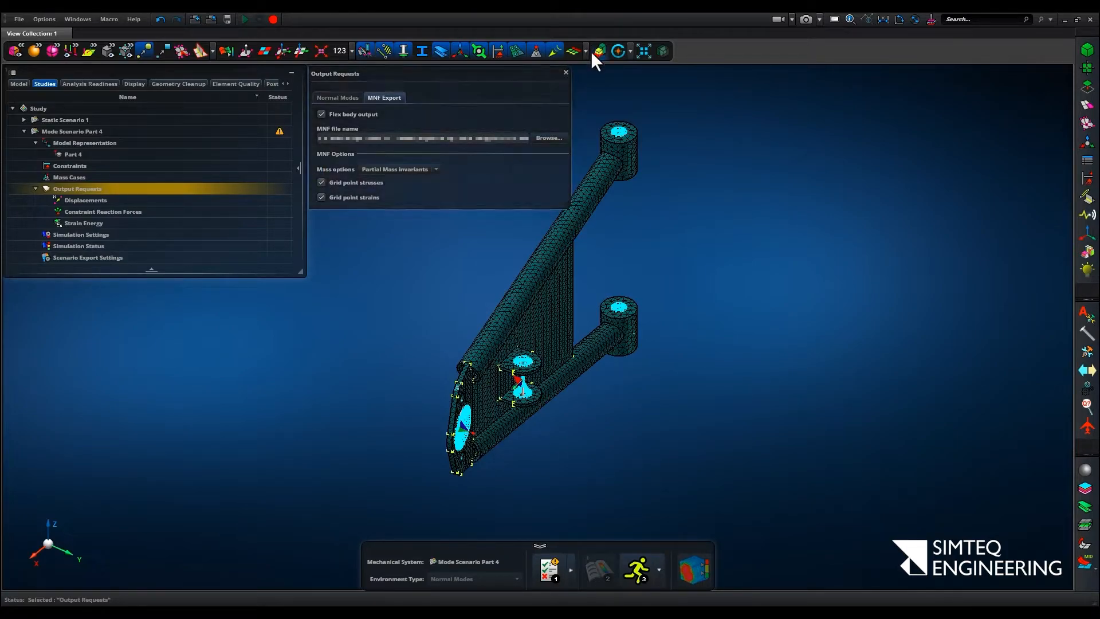
{"action": "left_click", "coordinate": [566, 73]}
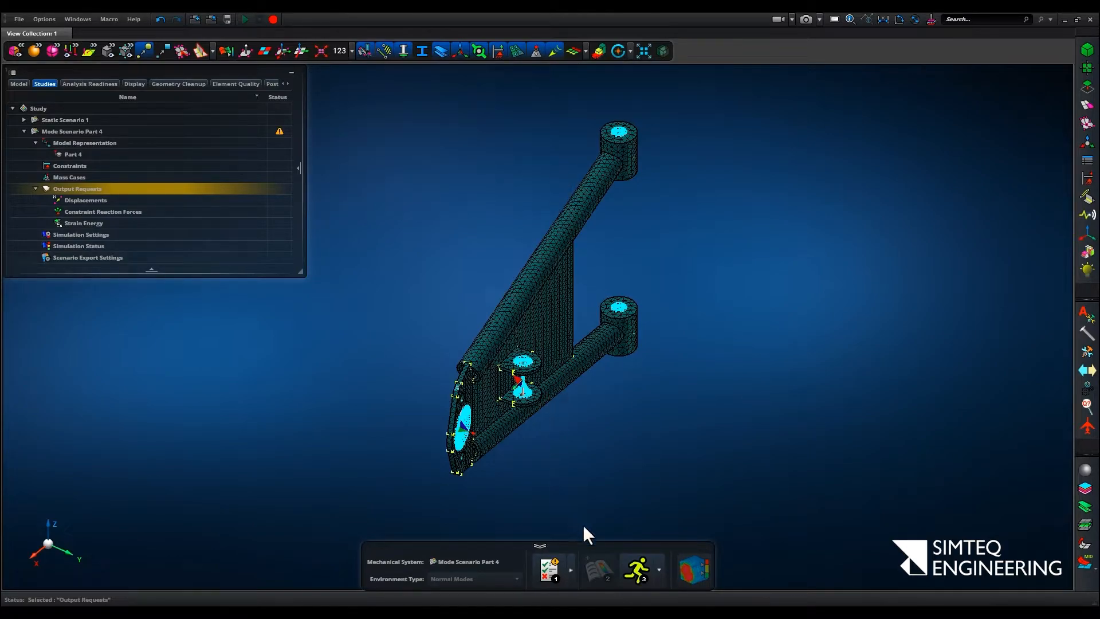
- Run the normal modes simulation, open its results and display the fourth mode's deformed shape
{"action": "left_click", "coordinate": [637, 567]}
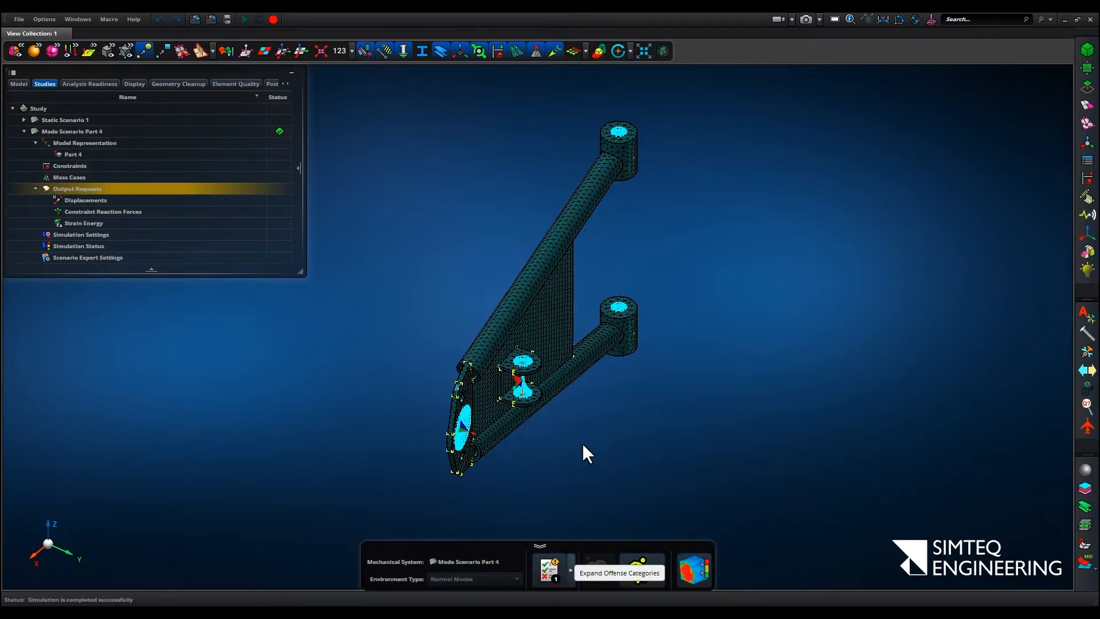
{"action": "left_click", "coordinate": [686, 566]}
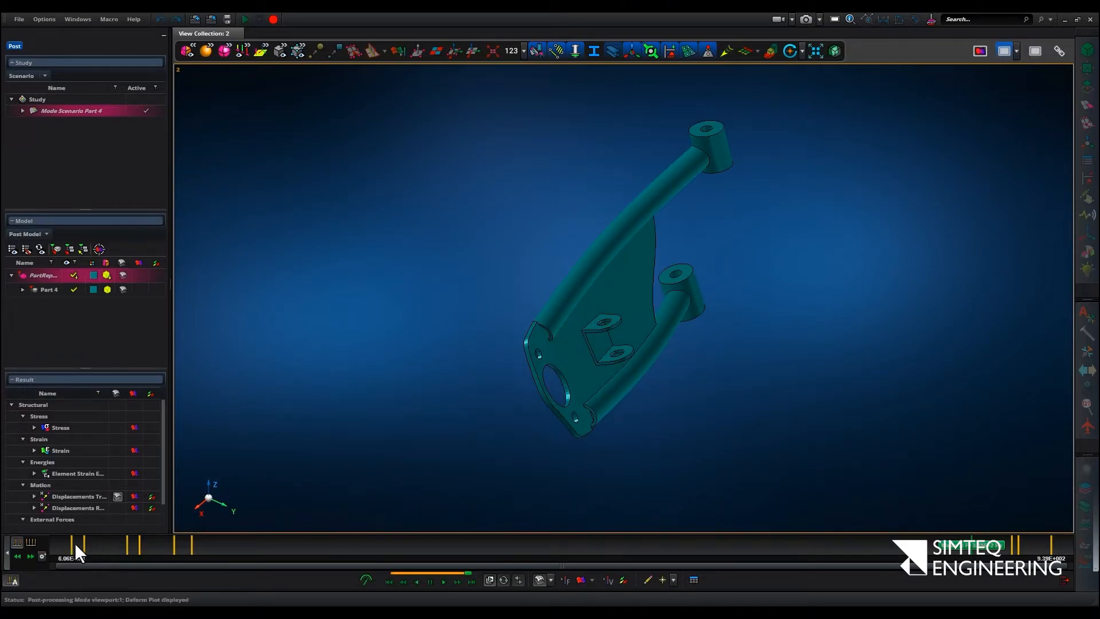
{"action": "mouse_move", "coordinate": [139, 543]}
{"action": "left_click", "coordinate": [139, 545]}
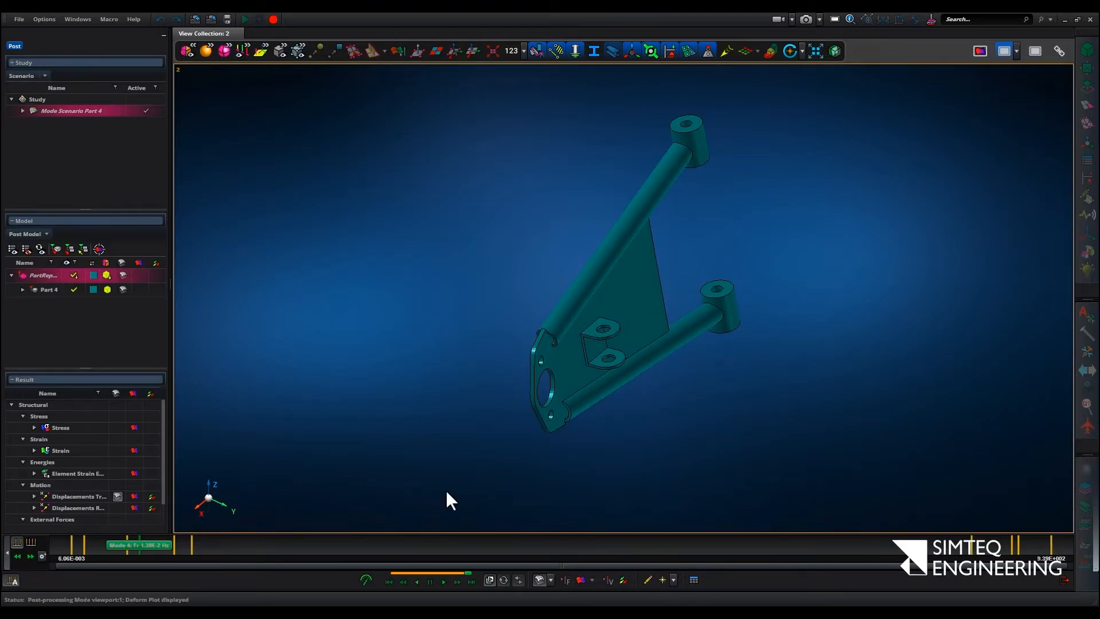
- Plot the Von Mises stress fringe, play and stop the mode's animation, and exit post-processing
{"action": "left_click", "coordinate": [581, 580]}
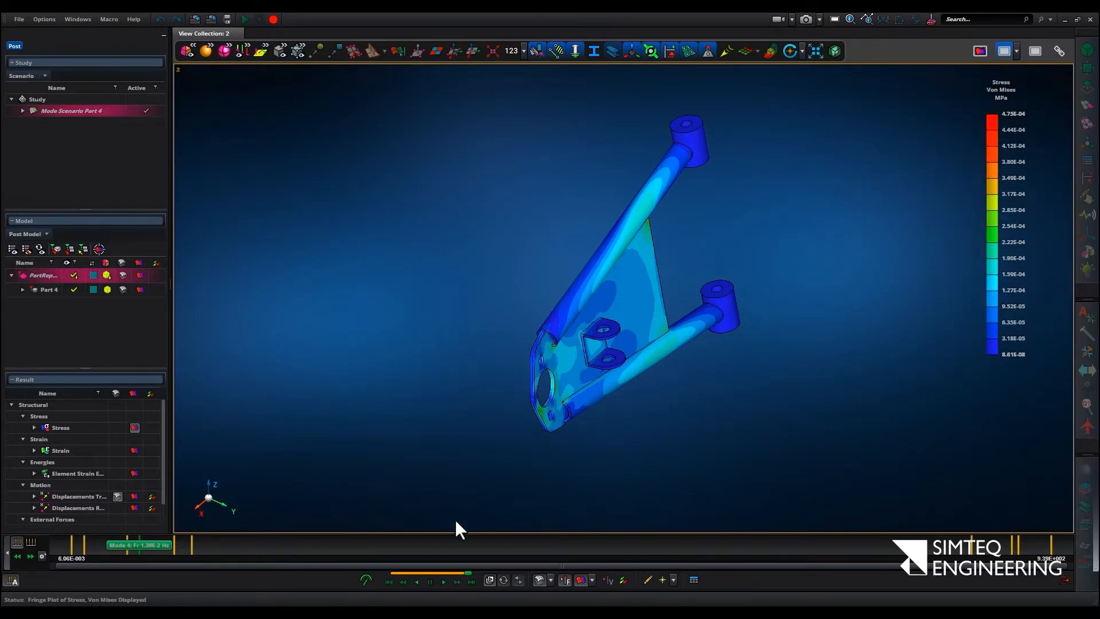
{"action": "left_click", "coordinate": [444, 582]}
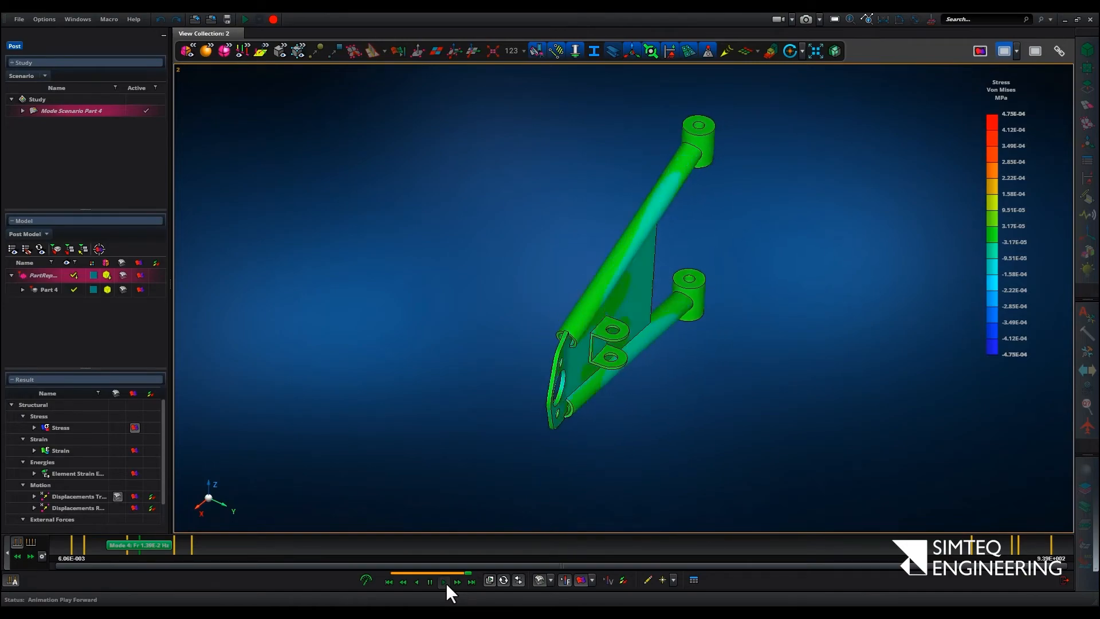
{"action": "left_click", "coordinate": [431, 580]}
{"action": "left_click", "coordinate": [431, 580]}
{"action": "left_click", "coordinate": [1064, 579]}
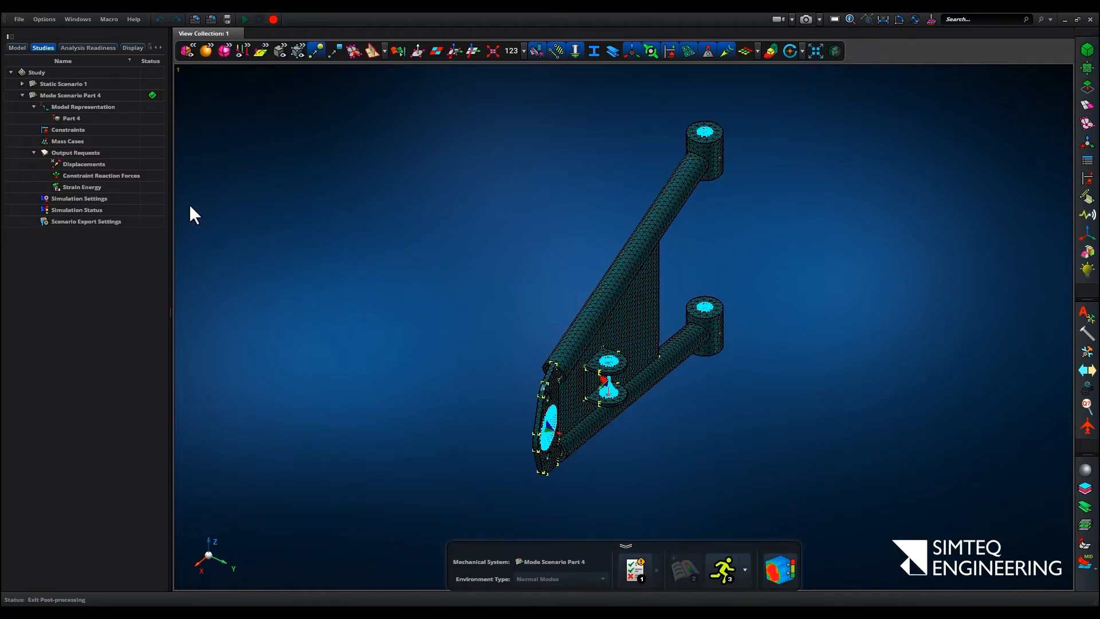
- Check the mode extraction limits in the mode scenario's simulation settings, close them and return to the model tree
{"action": "left_click", "coordinate": [105, 199]}
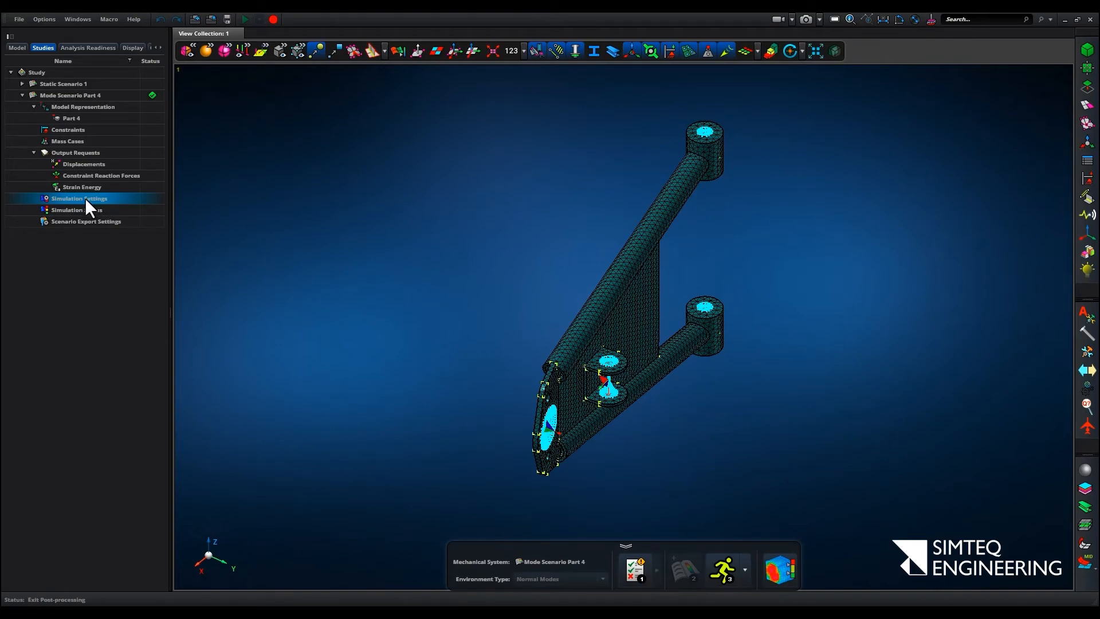
{"action": "double_click", "coordinate": [84, 198]}
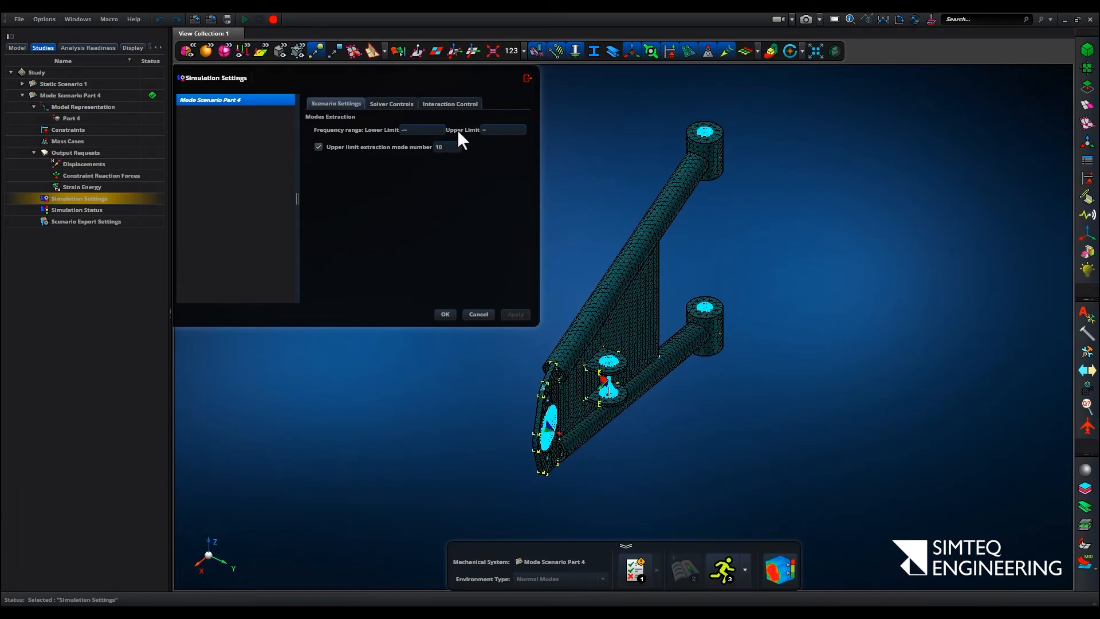
{"action": "left_click", "coordinate": [522, 76]}
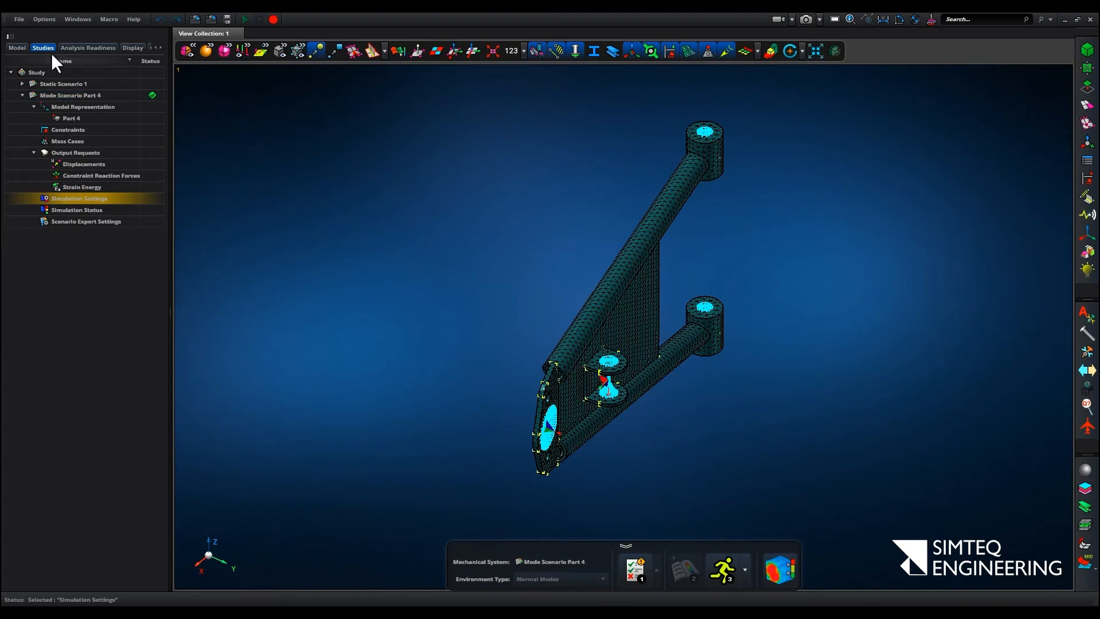
{"action": "left_click", "coordinate": [17, 48]}
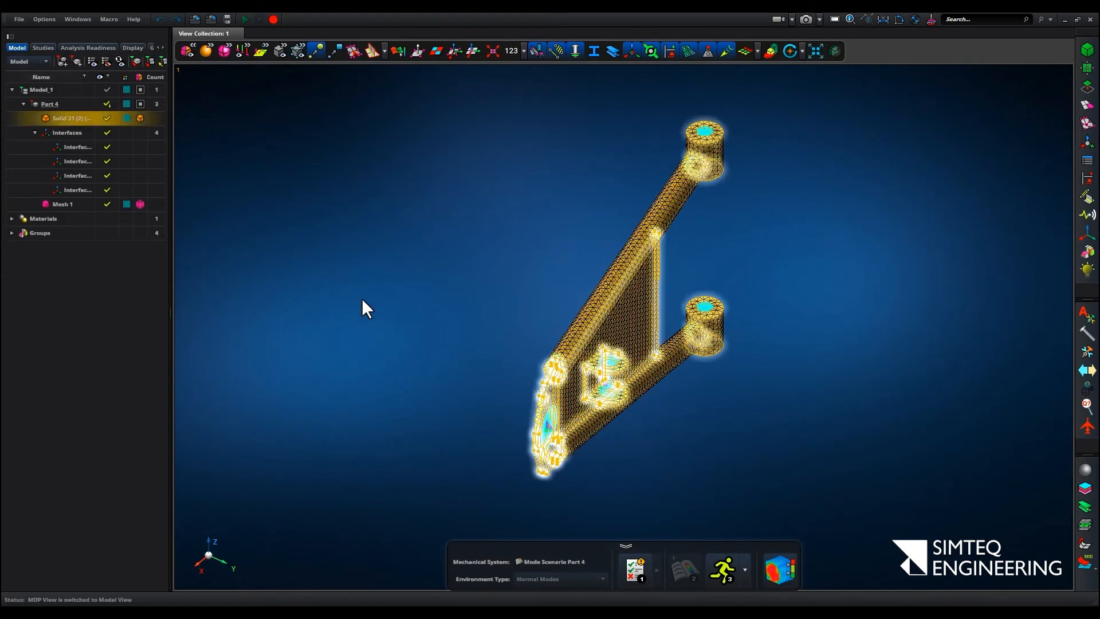